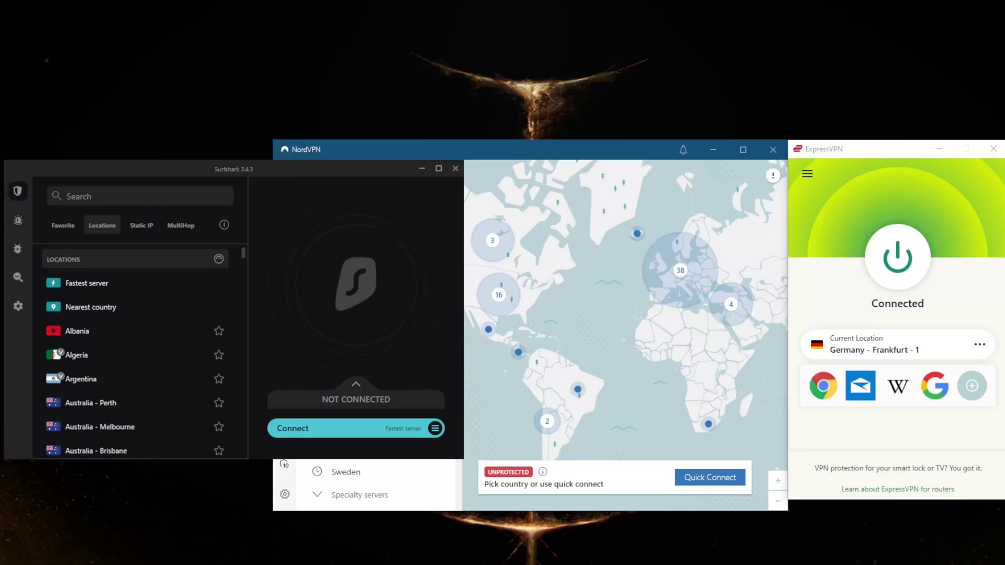
Browse the United States cities under All Locations > Americas, then close the VPN Locations window.
left_click(811, 174)
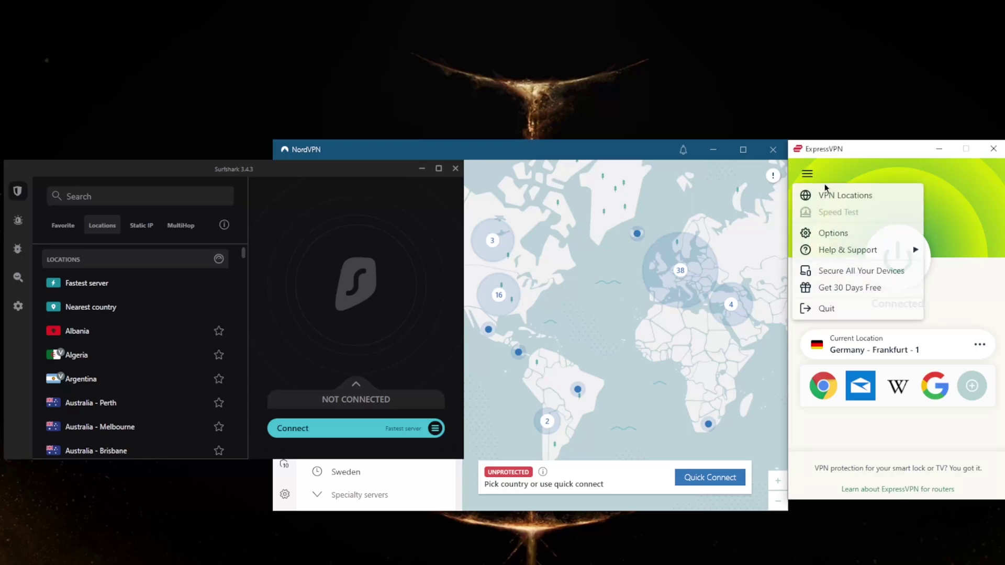
left_click(837, 194)
left_click(716, 207)
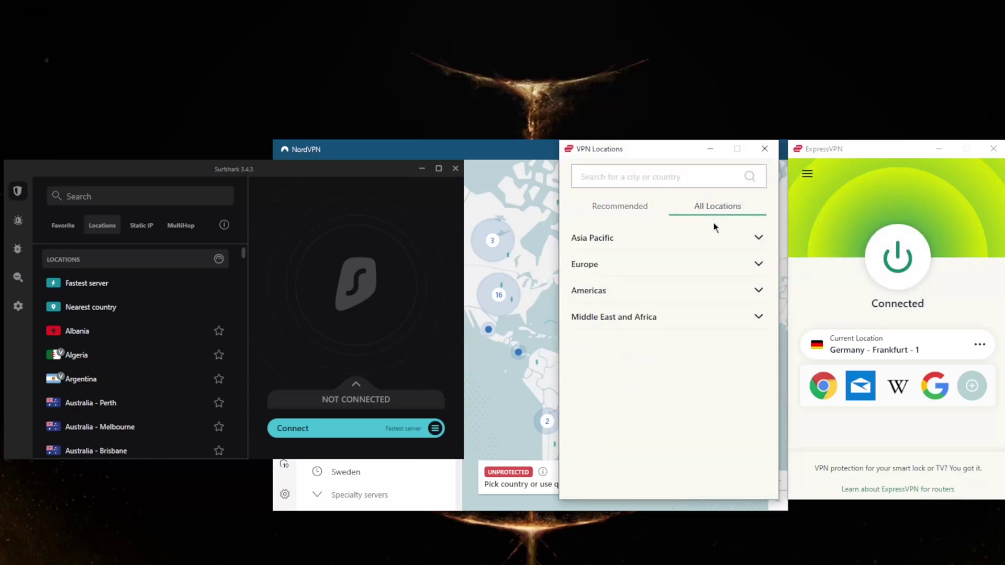
left_click(758, 291)
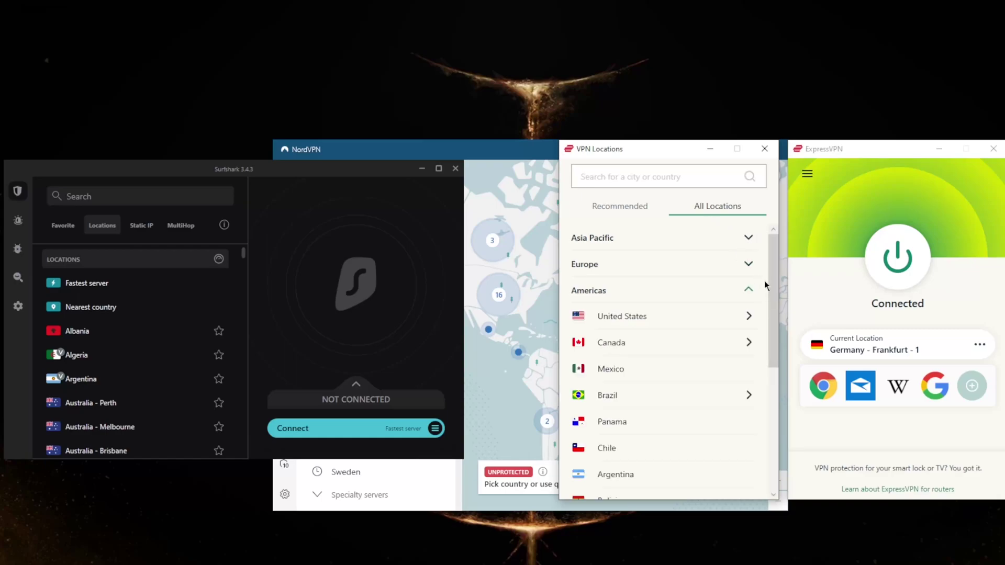
left_click(751, 319)
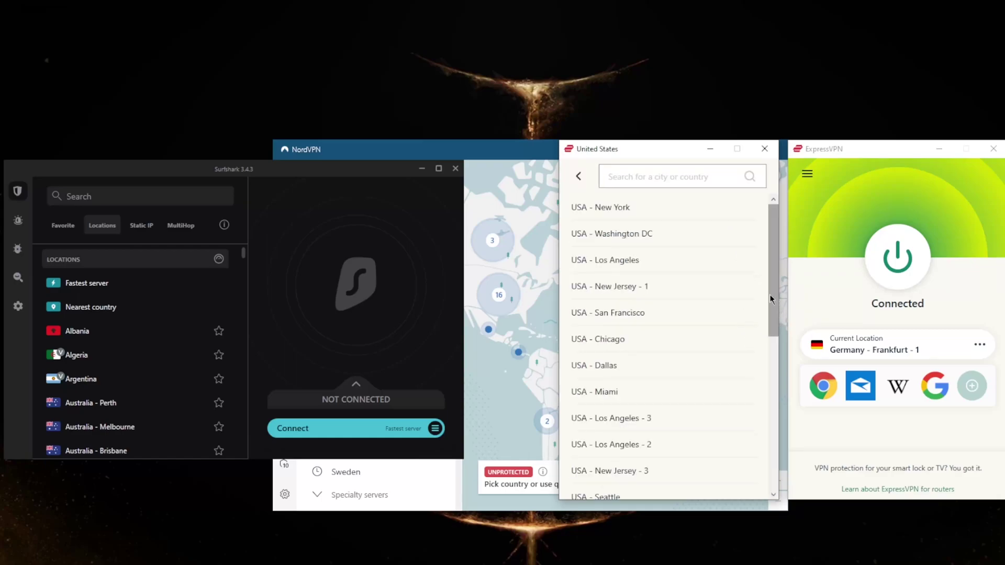
left_click_drag(774, 298, 750, 460)
left_click(764, 148)
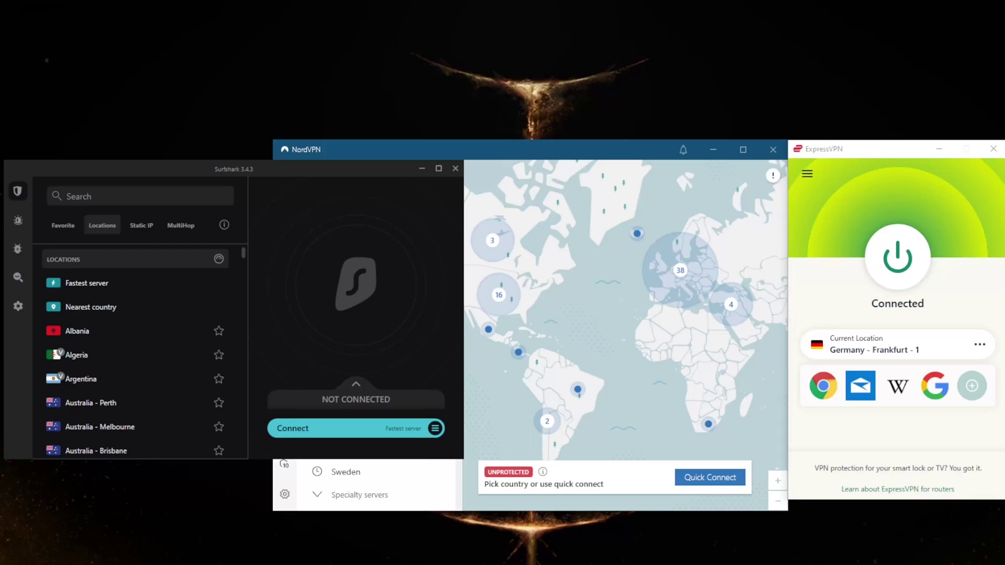
Bring up the whatismyip-address.com page in Chrome and disconnect ExpressVPN from Frankfurt.
left_click(993, 144)
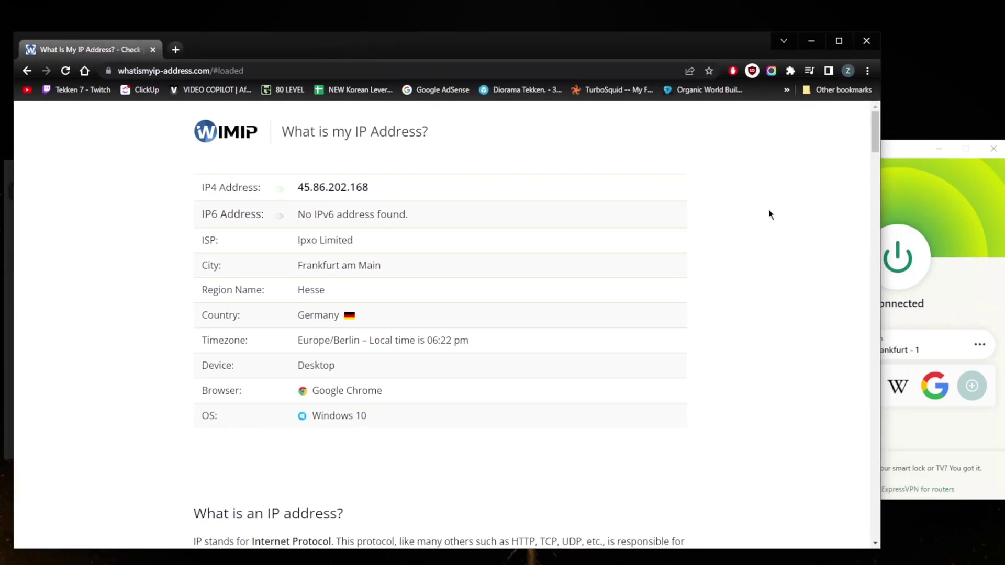
left_click_drag(880, 122, 785, 125)
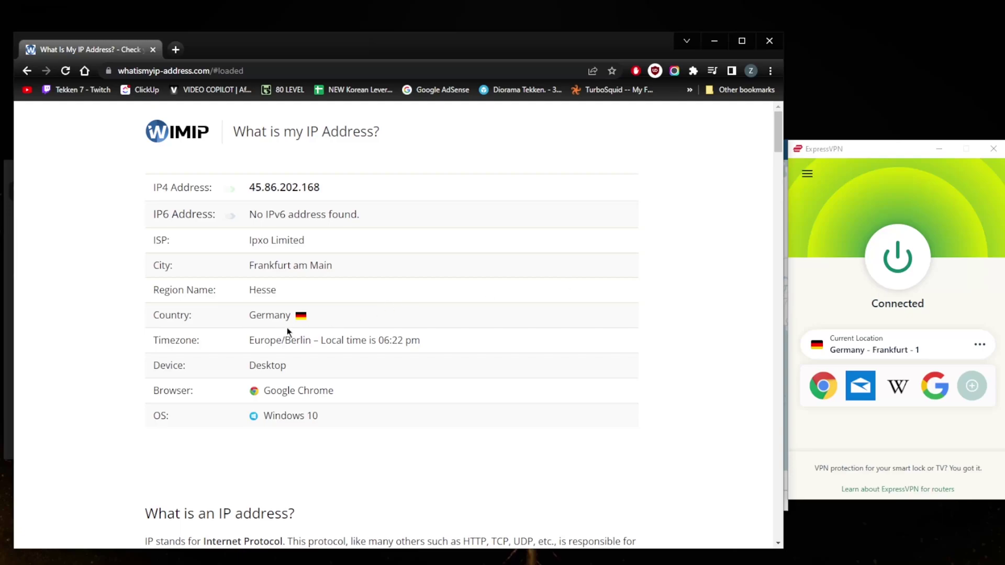
left_click(871, 266)
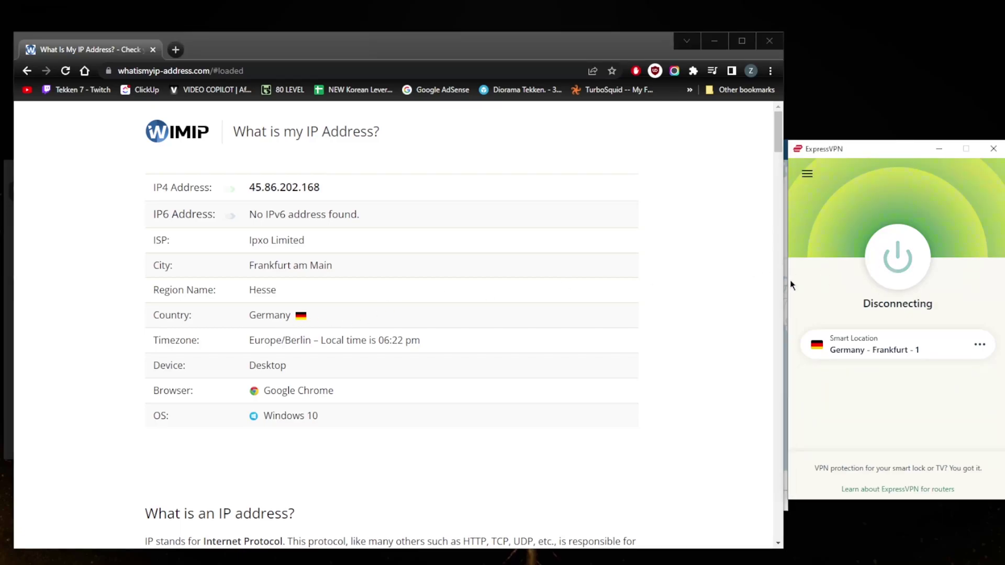
Select USA - Phoenix from the United States locations and connect to it.
left_click(808, 174)
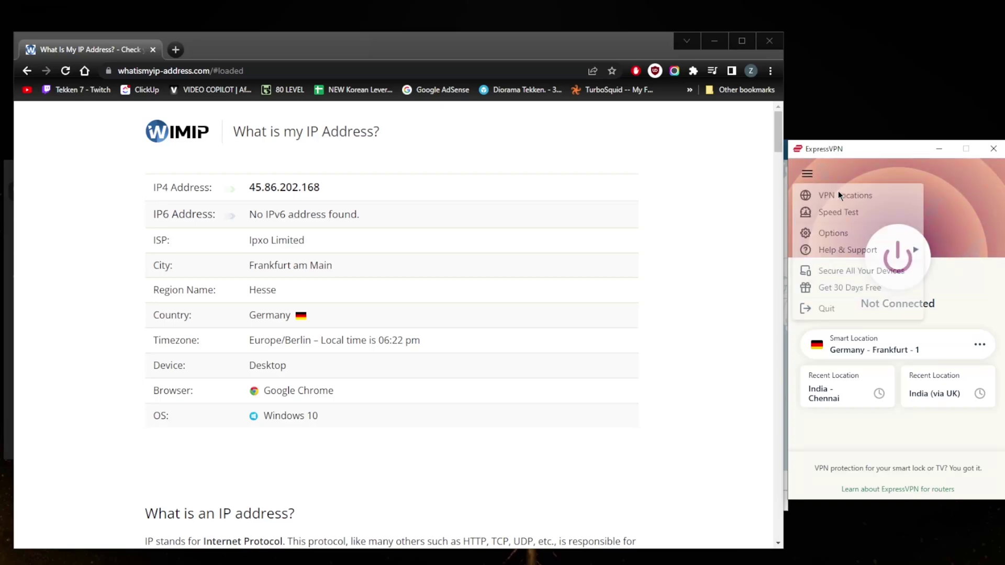
left_click(832, 197)
left_click(578, 176)
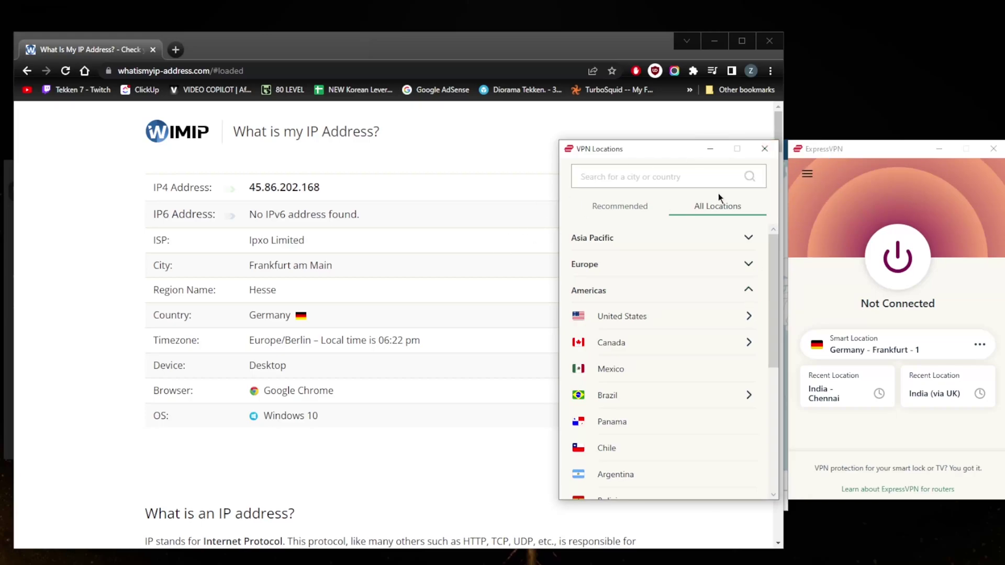
left_click(748, 316)
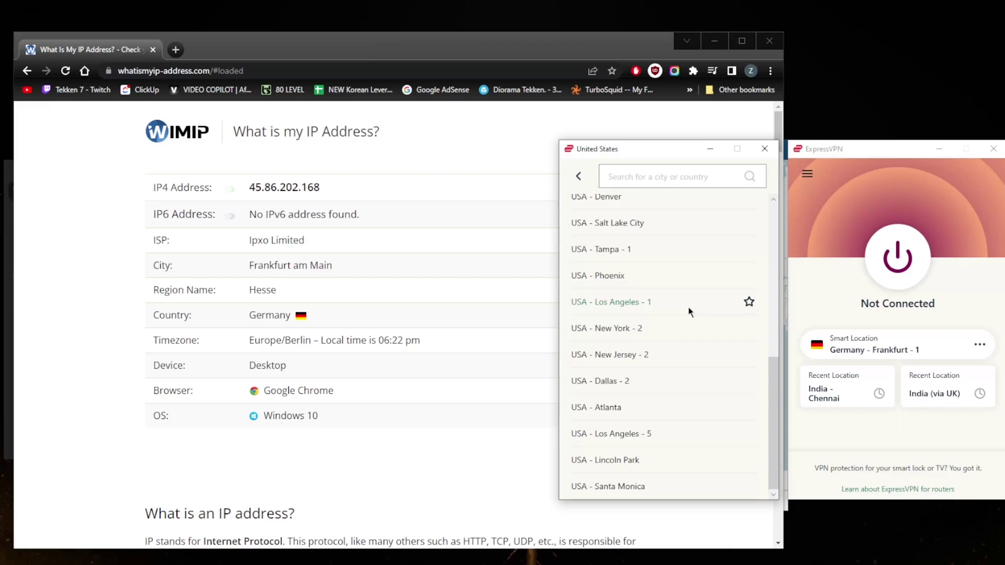
left_click(623, 277)
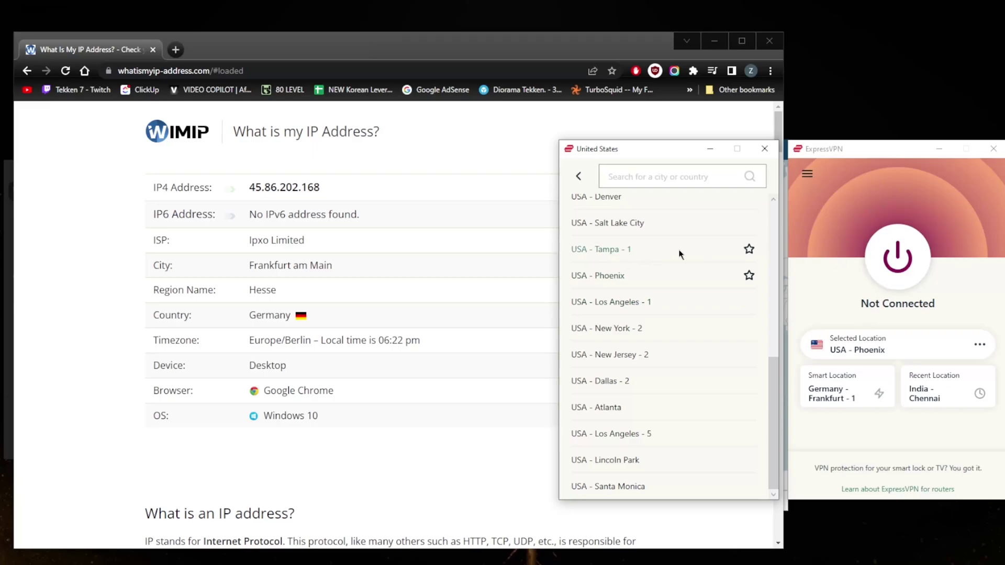
left_click(885, 264)
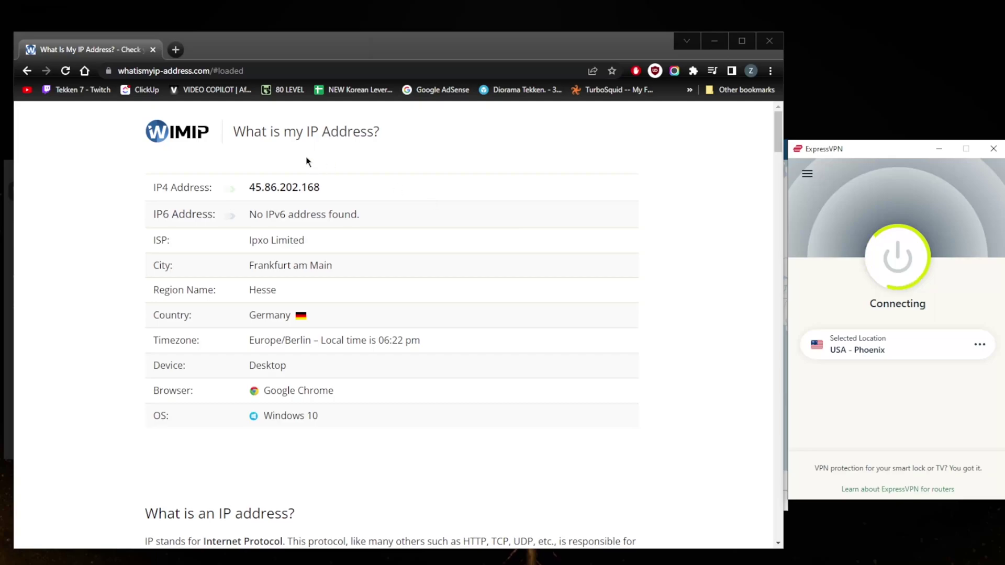
Reload the What is my IP Address page in Chrome.
left_click(72, 150)
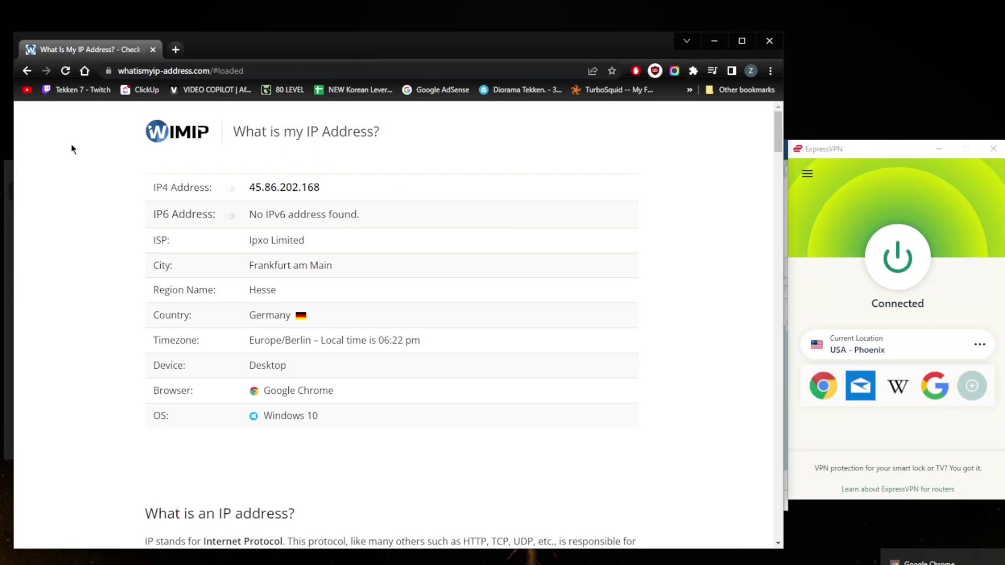
left_click(65, 71)
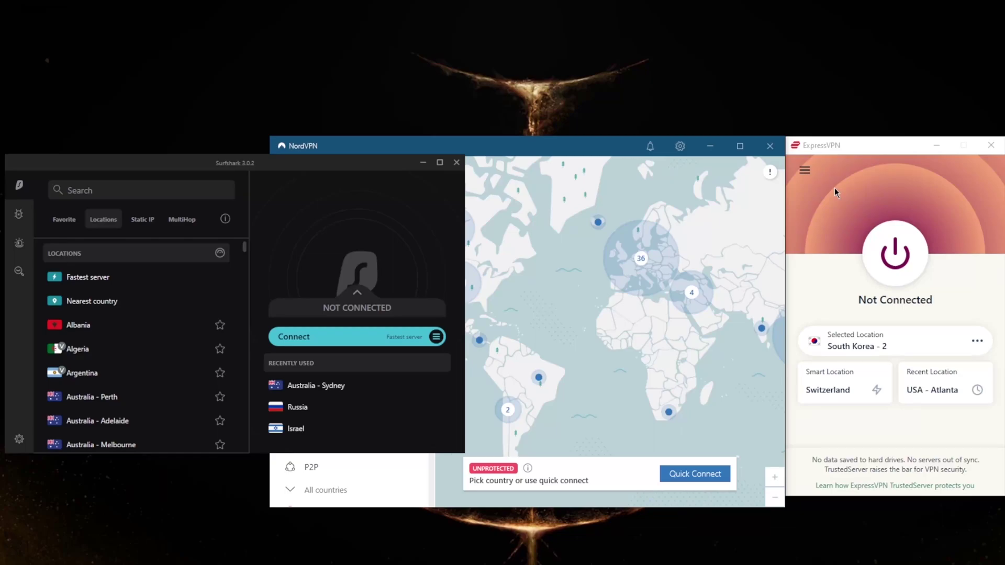
In ExpressVPN Options, uncheck Network Lock's 'Stop all internet traffic if the VPN disconnects unexpectedly'.
left_click(811, 222)
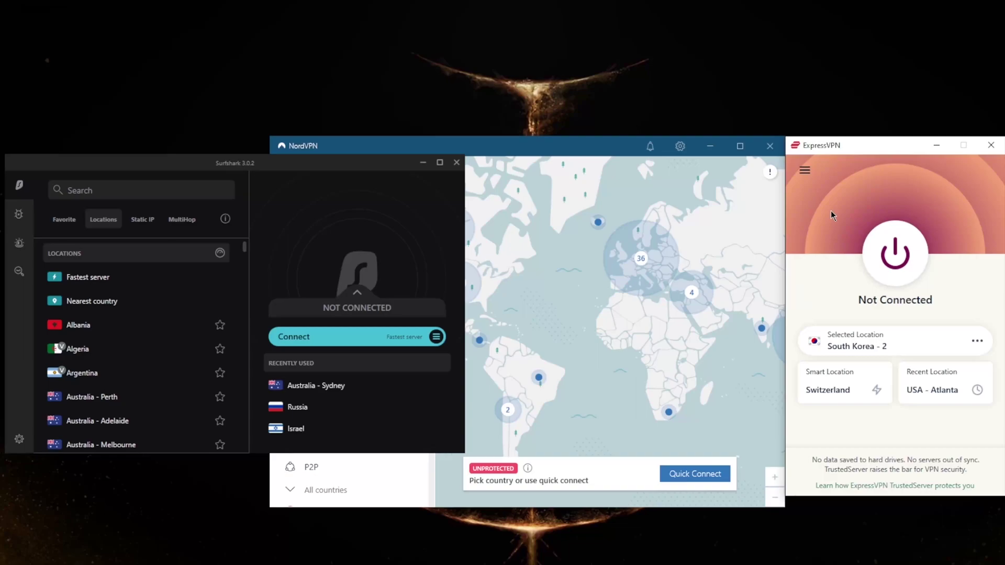
left_click(806, 172)
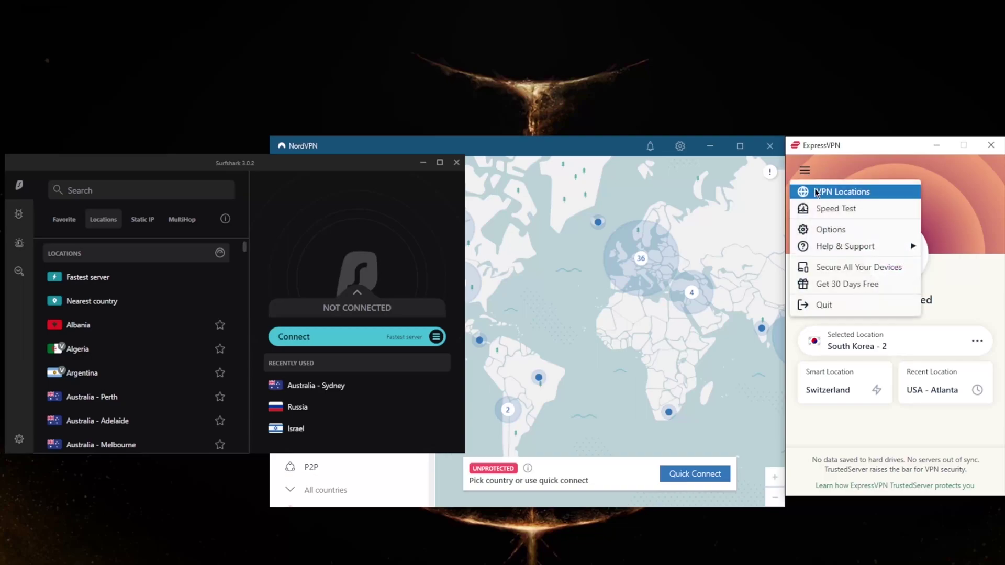
left_click(832, 227)
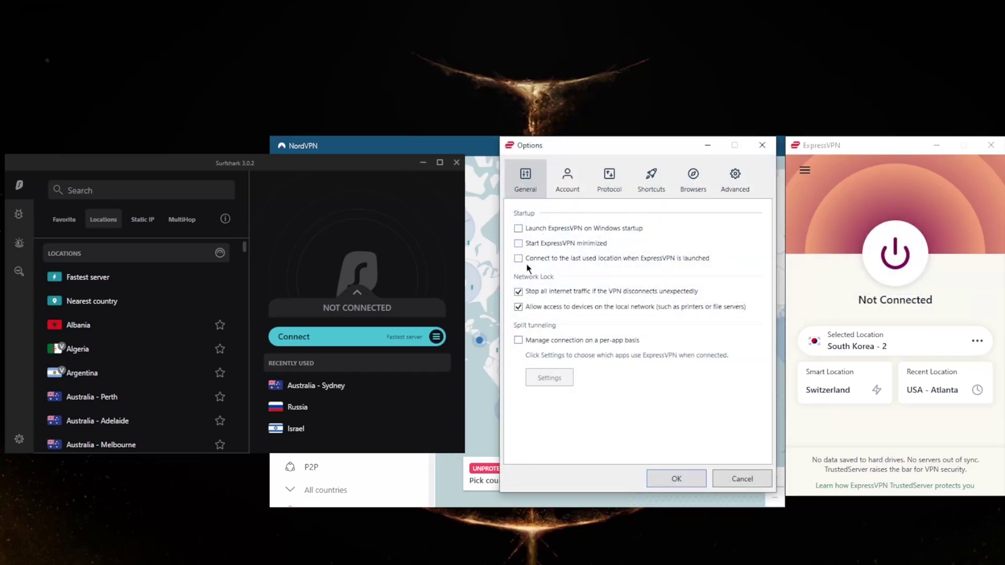
left_click(517, 291)
Enable per-app split tunnelling and try the Only allow / Do not allow modes with qBittorrent.
left_click(518, 340)
left_click(549, 370)
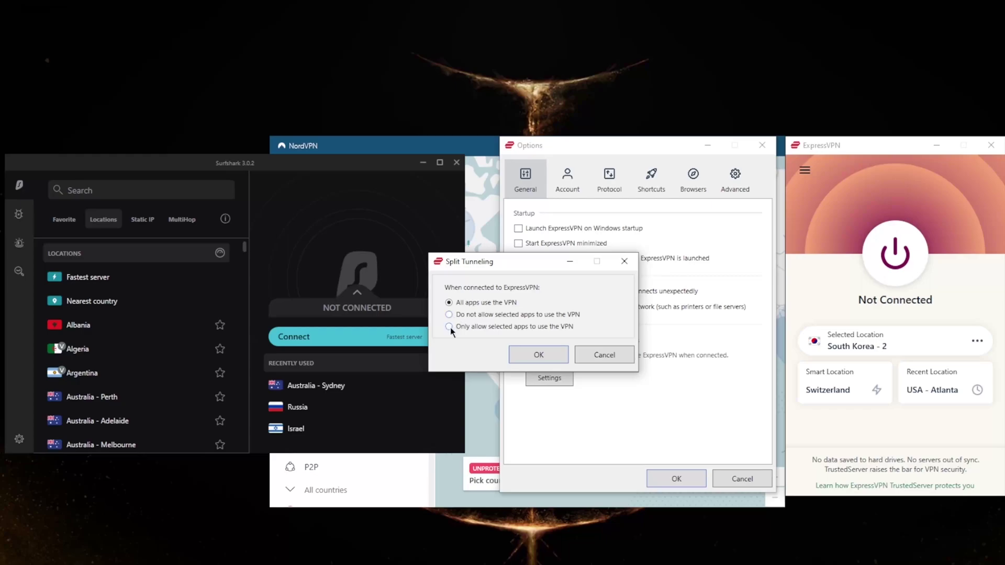
left_click(448, 326)
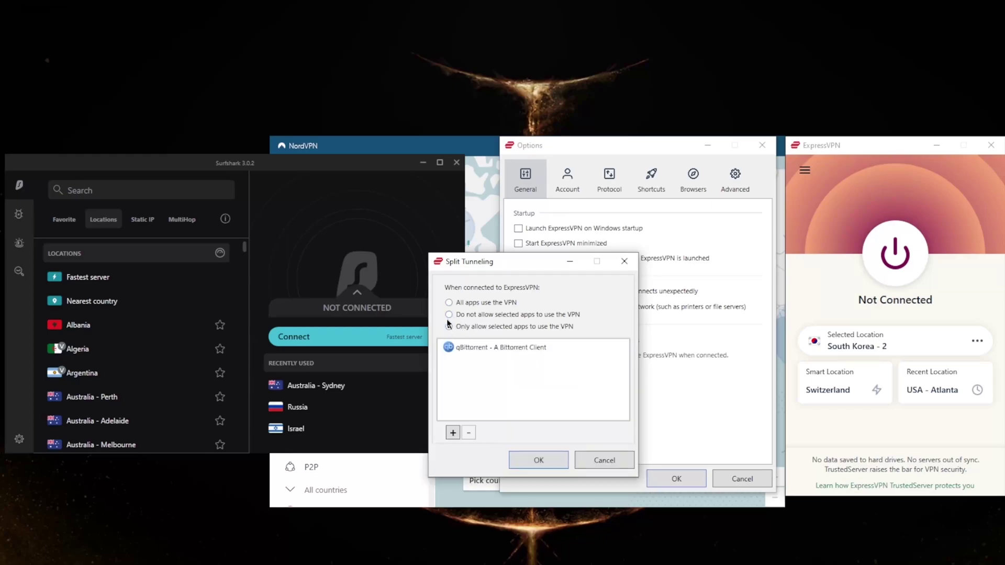
left_click(448, 314)
left_click(449, 325)
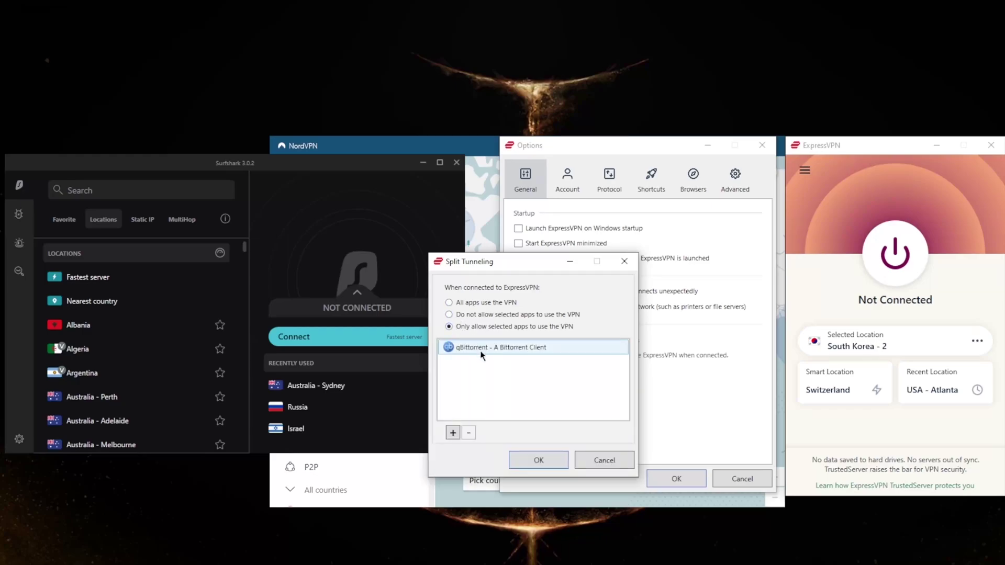
left_click(450, 353)
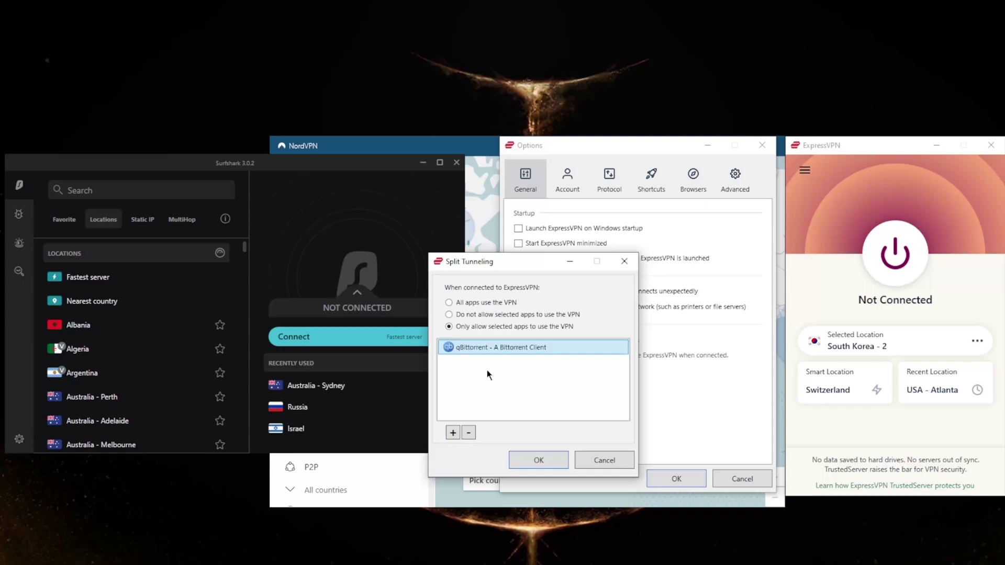
left_click(450, 314)
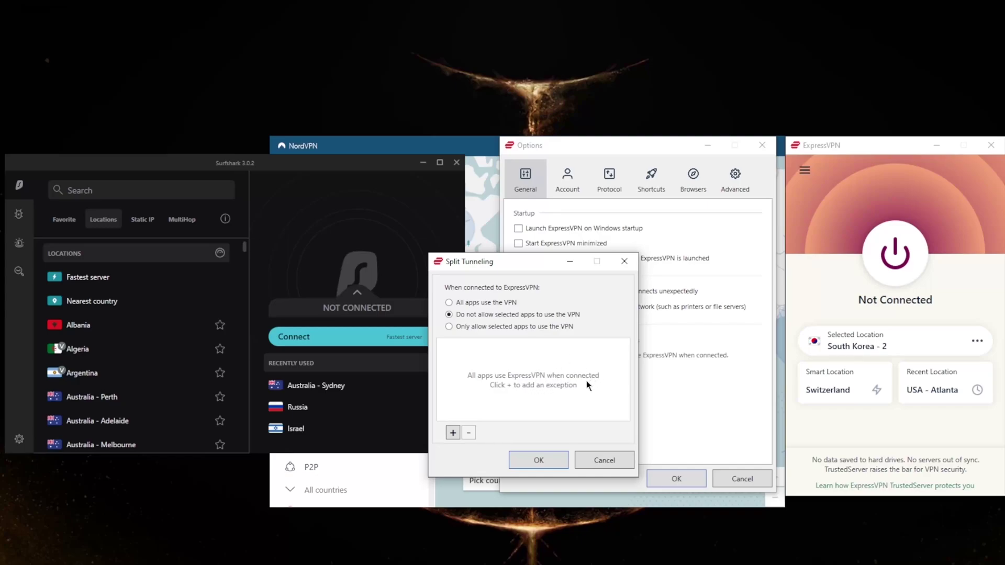
Close ExpressVPN's split tunnelling and Options windows, then zoom and pan NordVPN's map to the Americas.
left_click(538, 460)
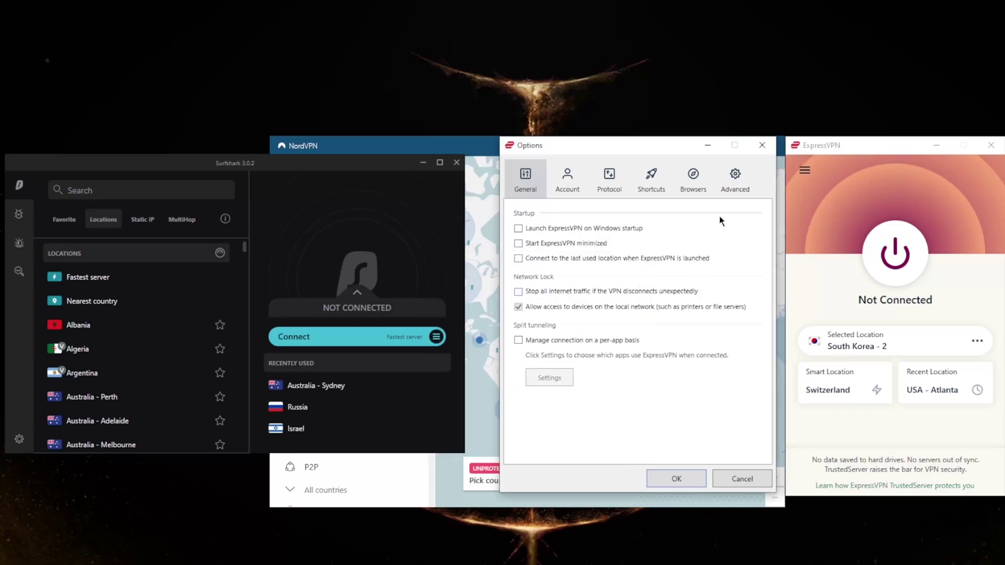
left_click(759, 146)
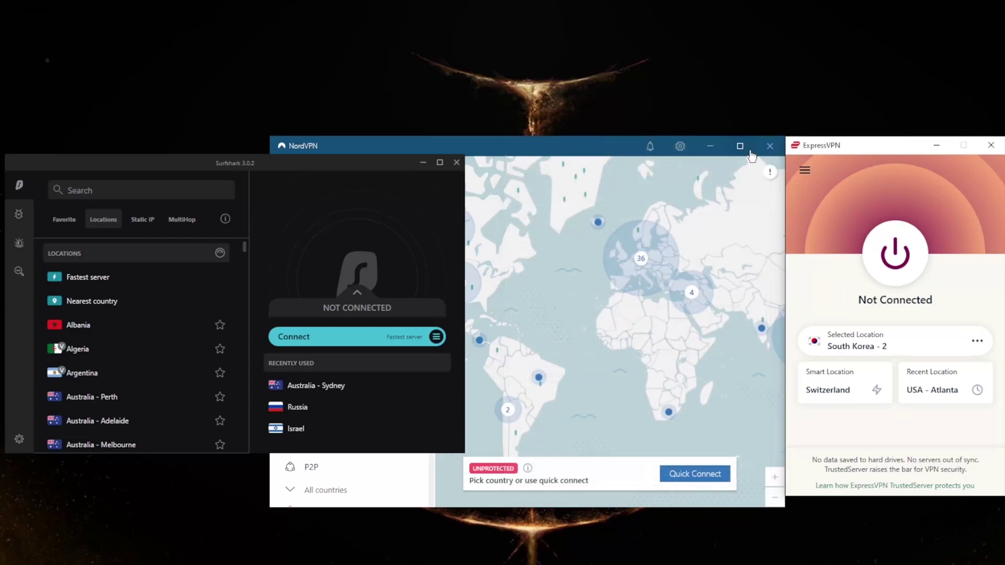
left_click(649, 215)
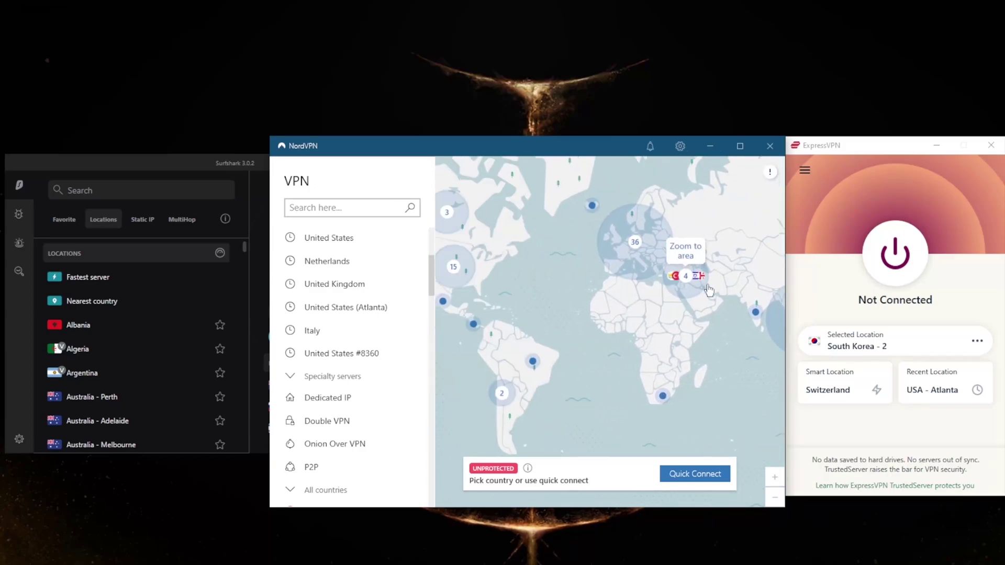
left_click(709, 286)
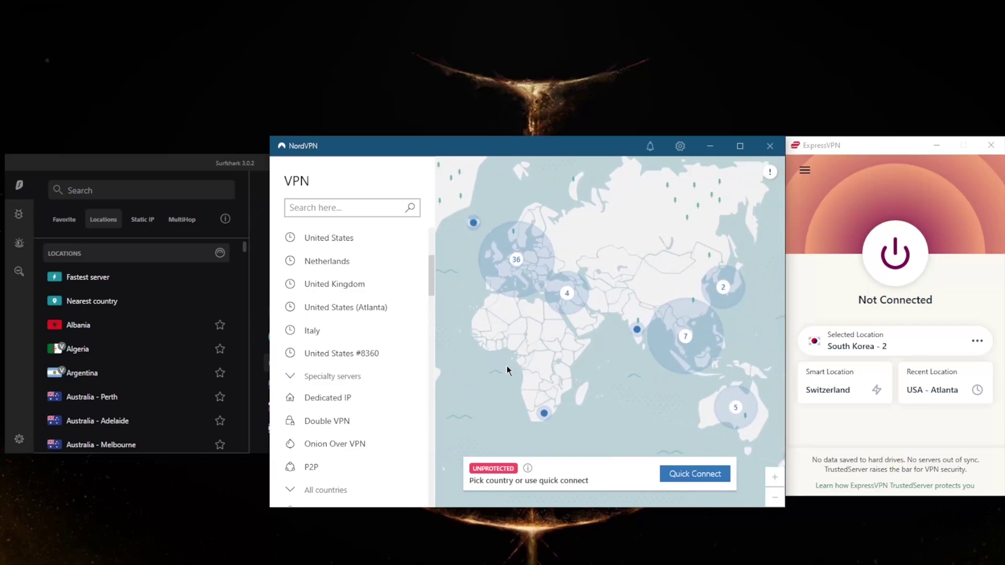
left_click_drag(507, 357, 632, 338)
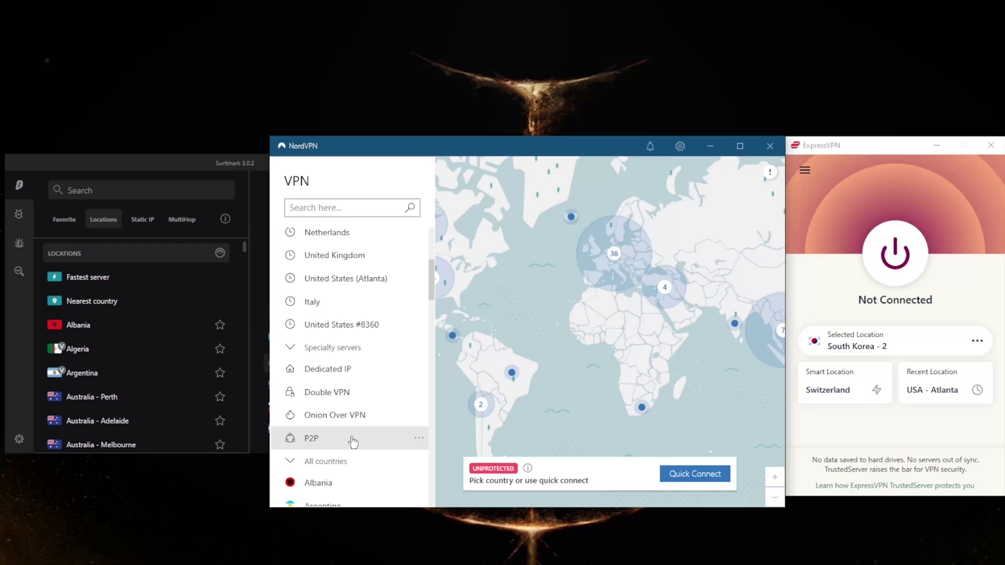
Set NordVPN's VPN protocol to NordLynx and return to the server map.
left_click(680, 146)
left_click(306, 181)
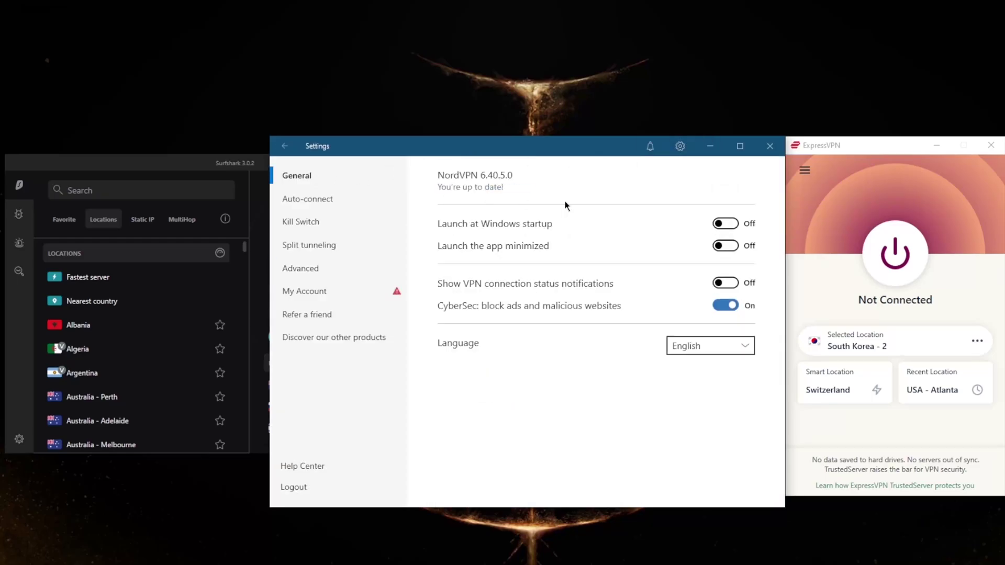
left_click(318, 199)
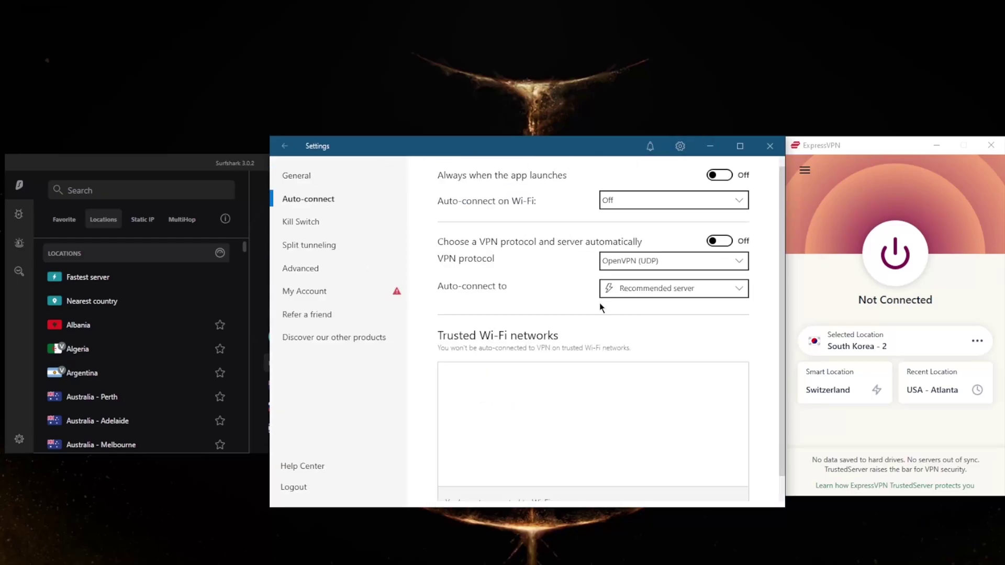
left_click(680, 266)
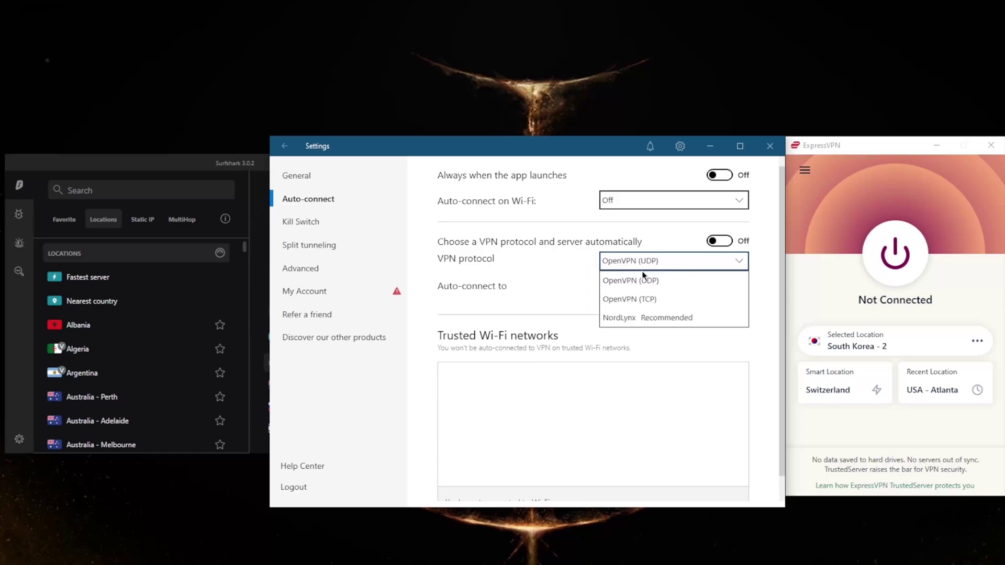
left_click(632, 317)
left_click(288, 147)
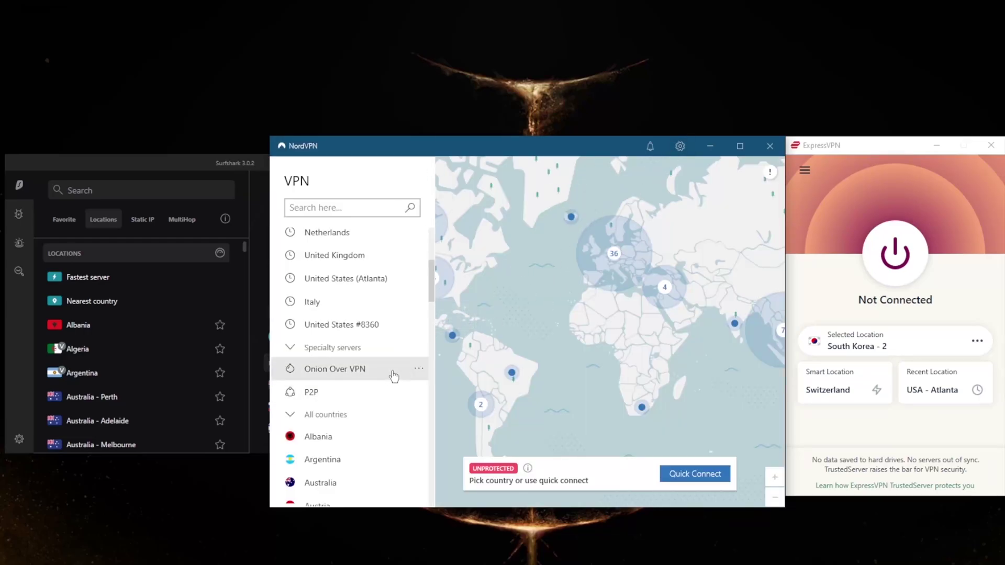
Review NordVPN's Kill Switch, Split tunneling and Advanced settings pages.
left_click(681, 147)
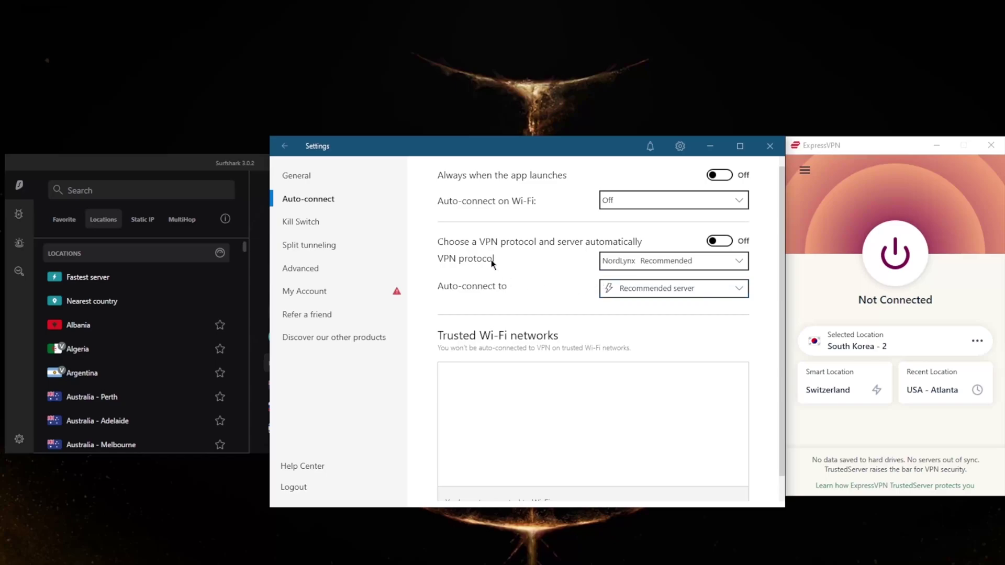
left_click(320, 223)
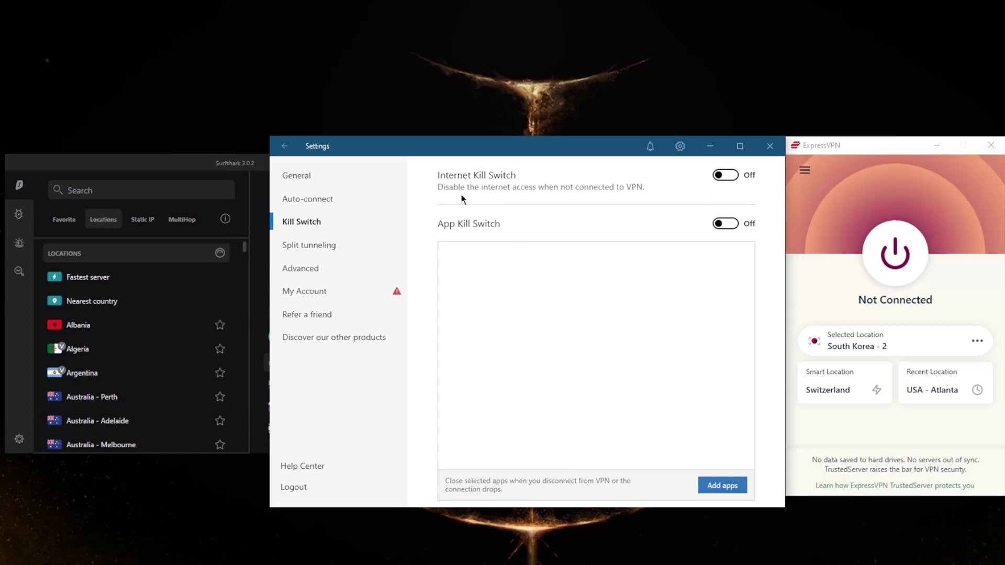
left_click(309, 252)
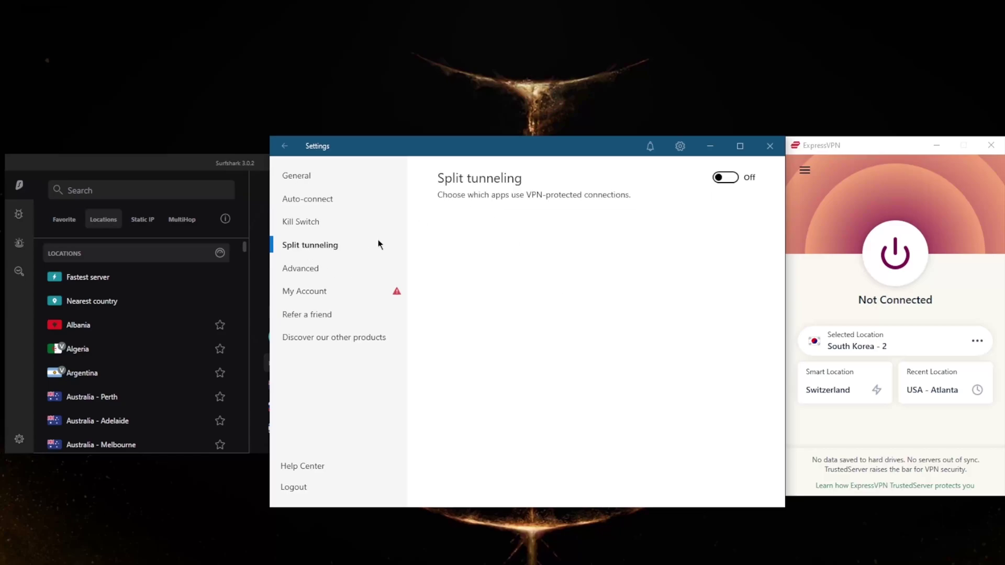
left_click(309, 272)
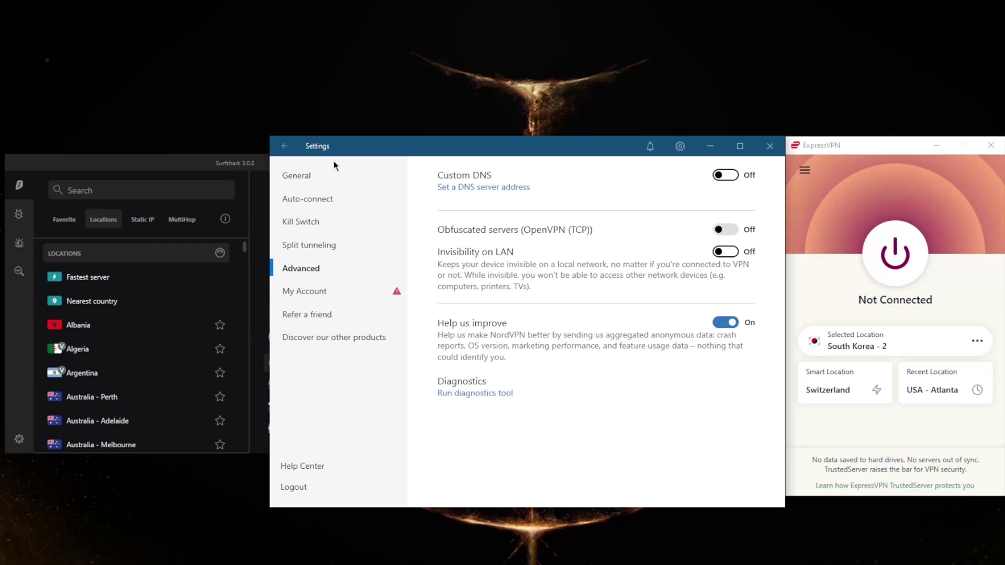
Return NordVPN to its server map and bring Surfshark in front of it.
left_click(285, 146)
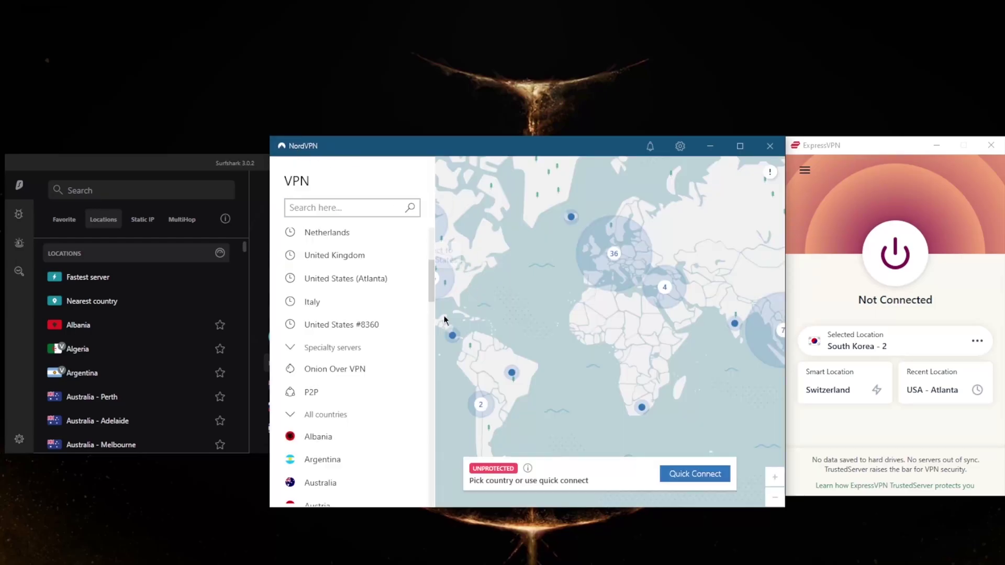
left_click(243, 166)
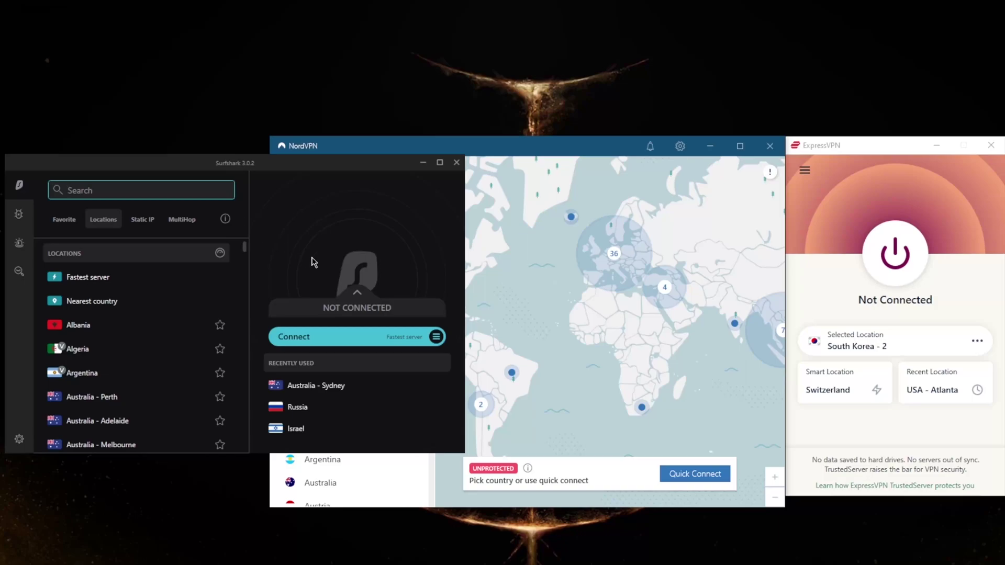
View Surfshark's MultiHop and Static IP lists, switching between the NordVPN and Surfshark windows.
left_click(177, 220)
left_click(142, 219)
left_click(504, 140)
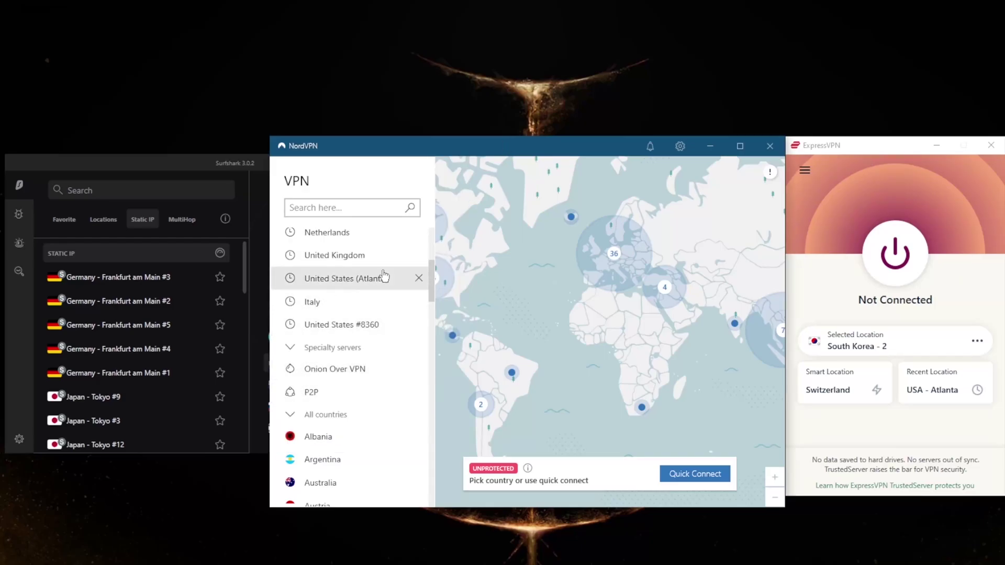
left_click(226, 163)
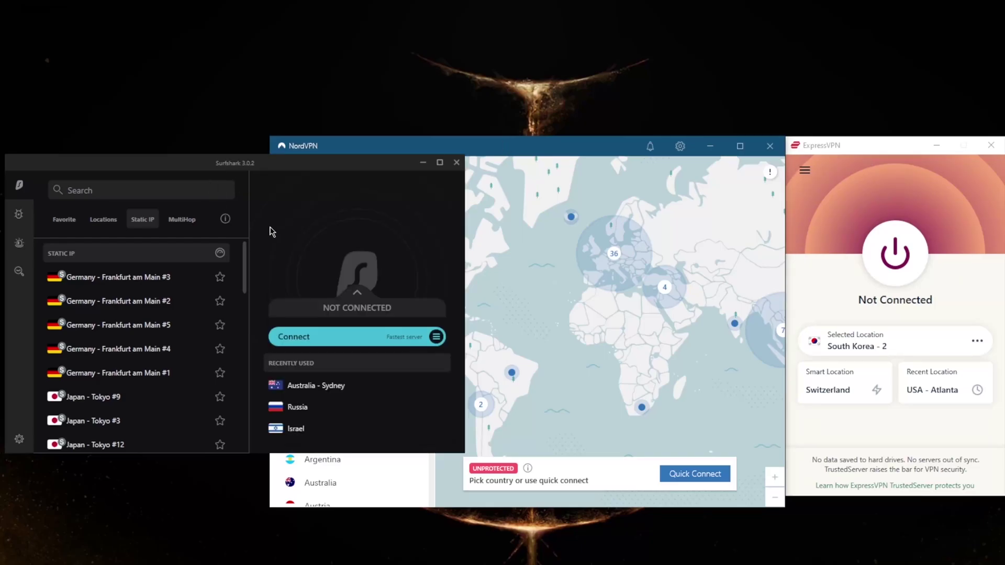
left_click(517, 144)
left_click(205, 168)
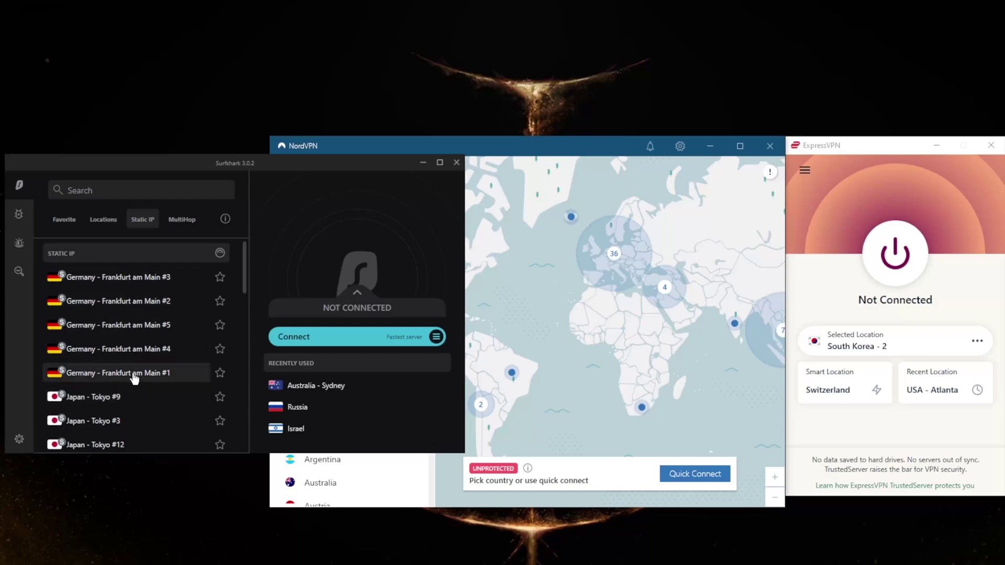
Show Surfshark's MultiHop country-pair routes and scroll through them.
left_click(184, 219)
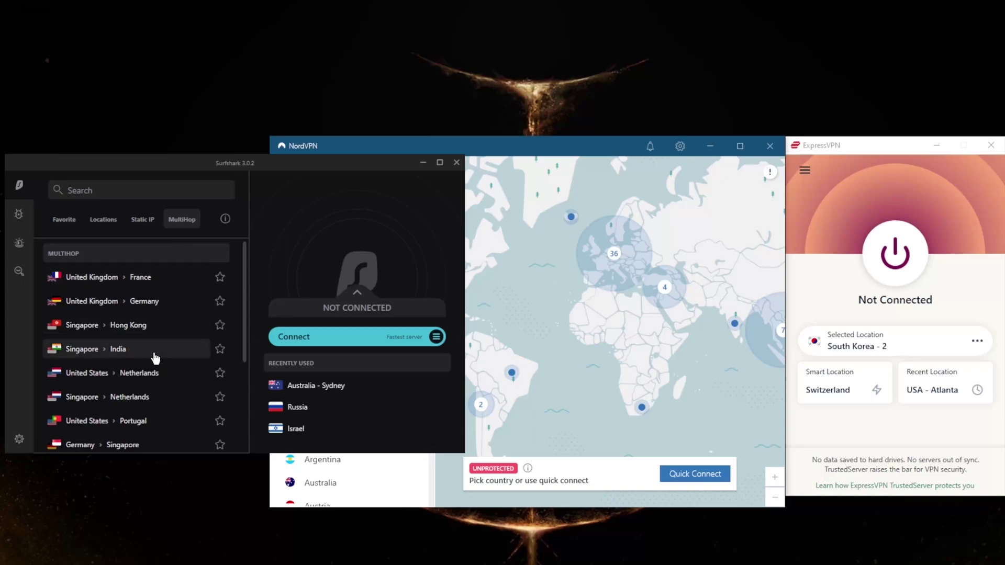
scroll(126, 355, "down", 5)
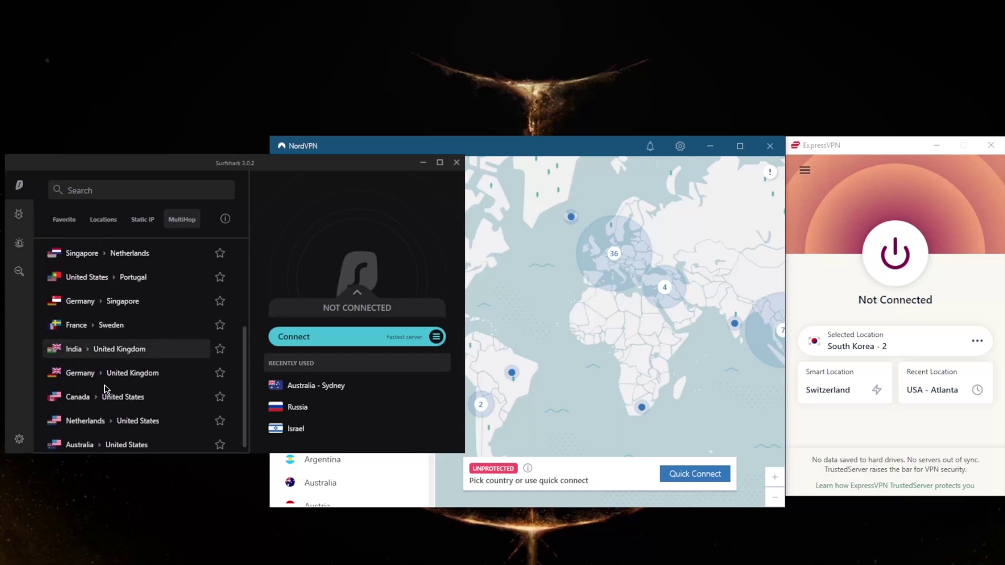
scroll(128, 408, "up", 5)
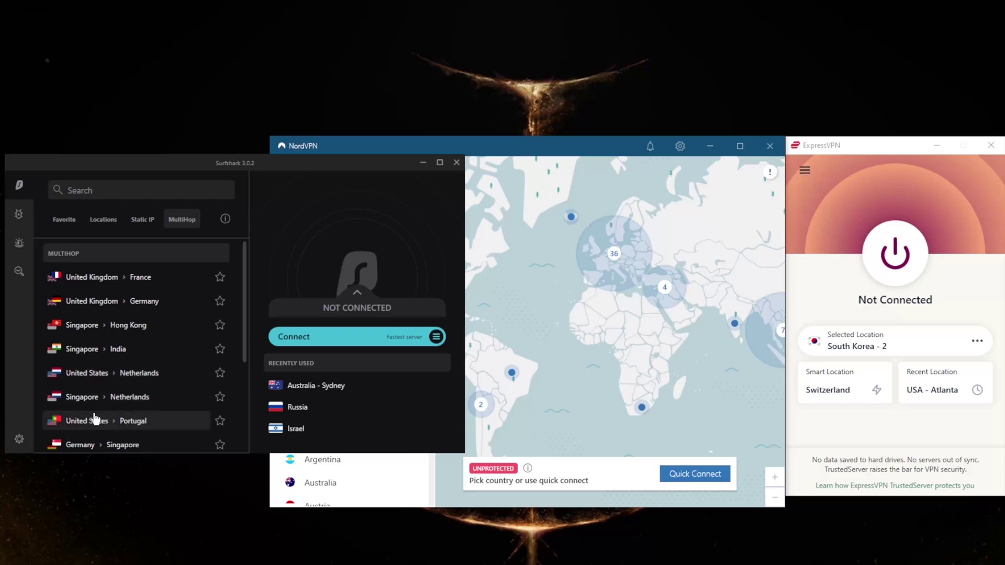
Check Surfshark's Connectivity and Whitelister settings, then back out to the main settings list.
left_click(19, 440)
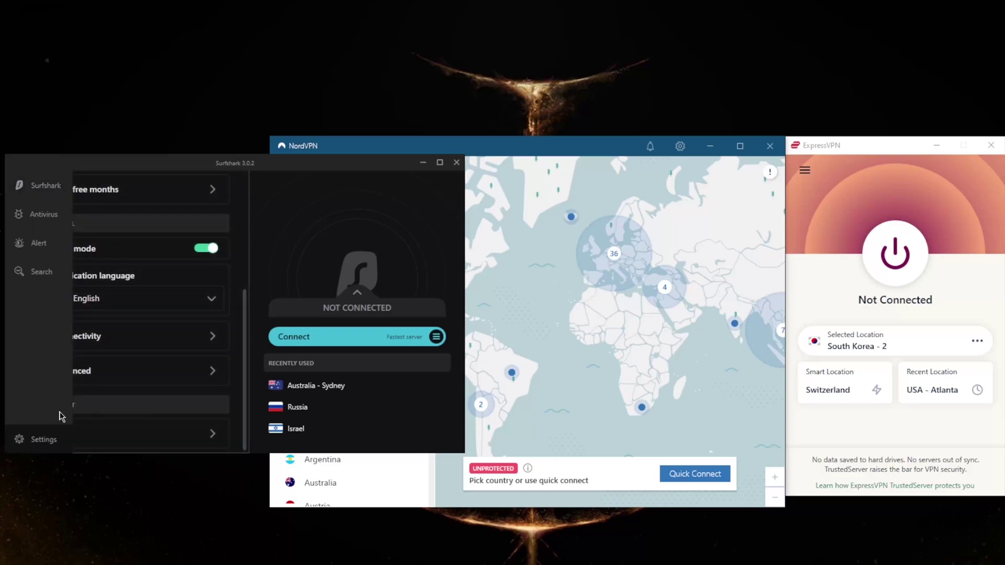
left_click(131, 343)
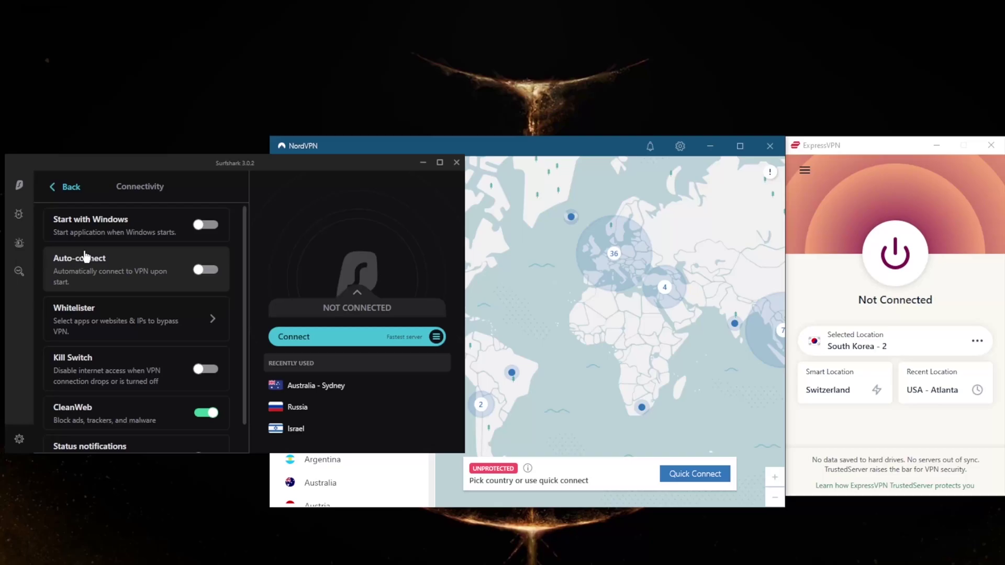
left_click(152, 334)
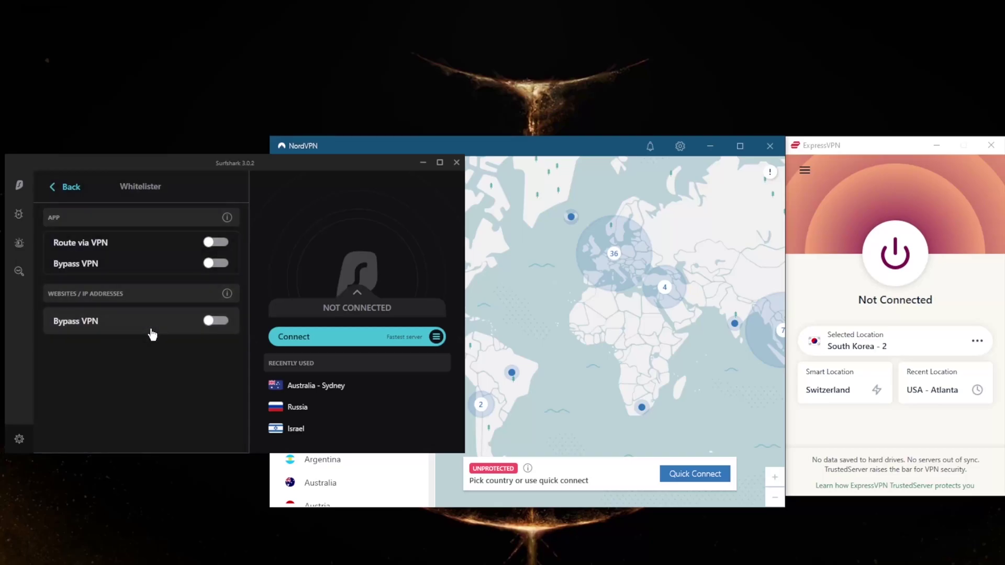
left_click(67, 189)
scroll(152, 364, "down", 1)
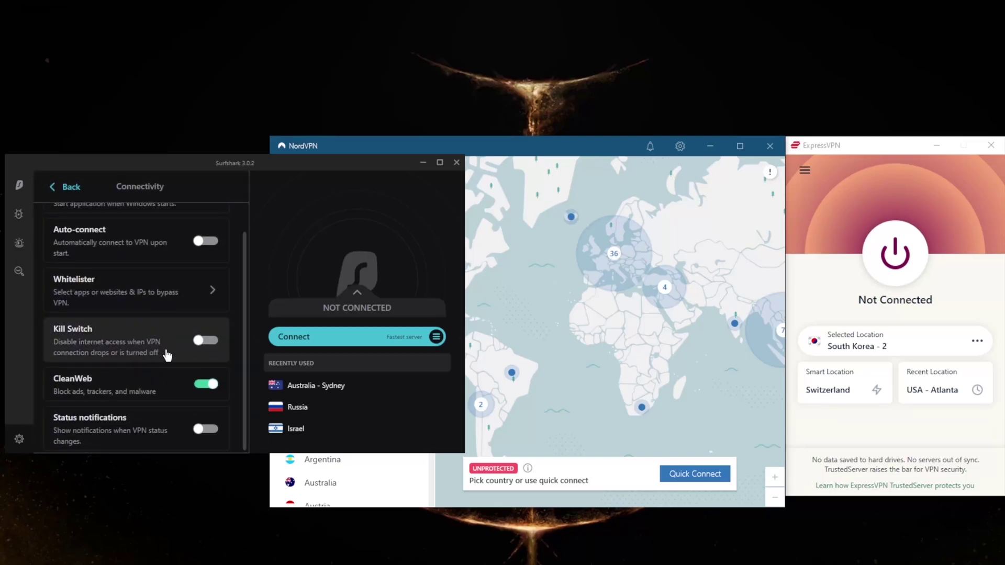
left_click(67, 186)
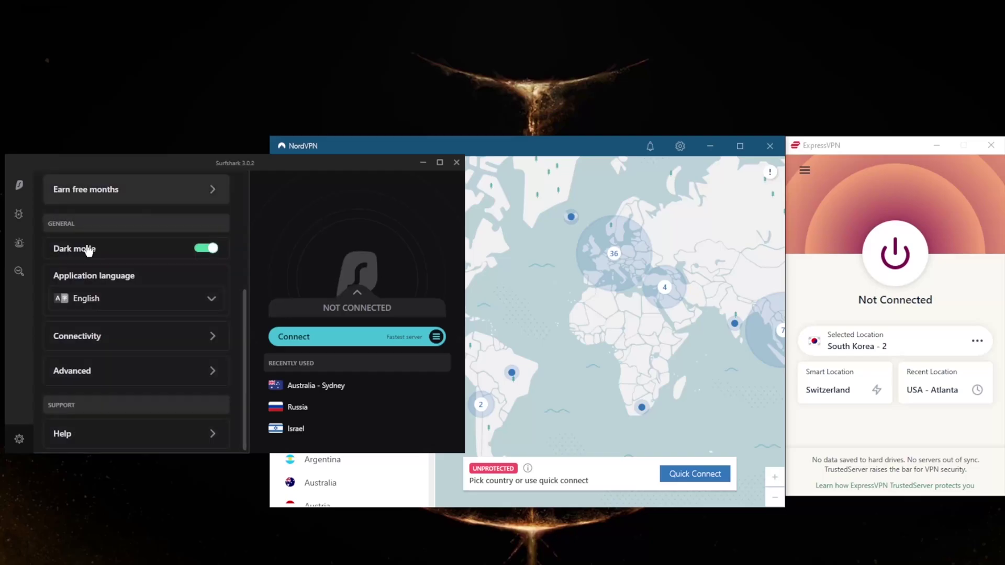
Try Shadowsocks under Advanced protocol settings, decline its warning to keep WireGuard, then return to Locations.
left_click(97, 380)
left_click(126, 249)
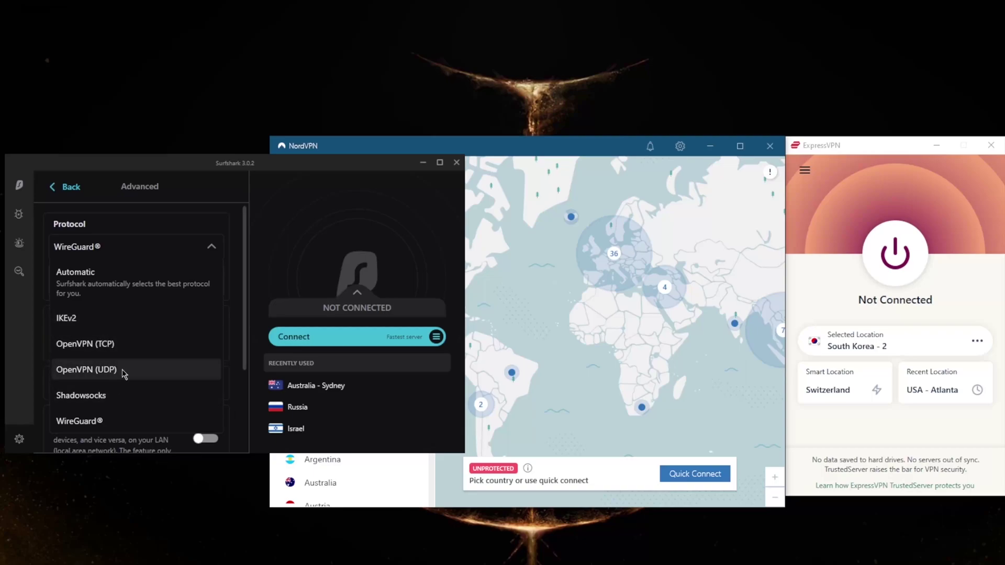
left_click(128, 402)
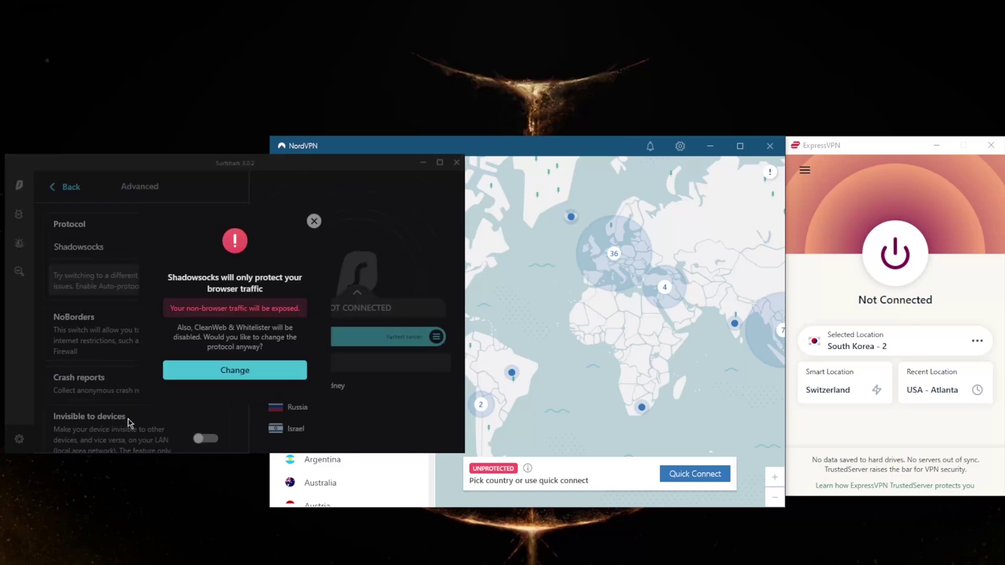
left_click(314, 221)
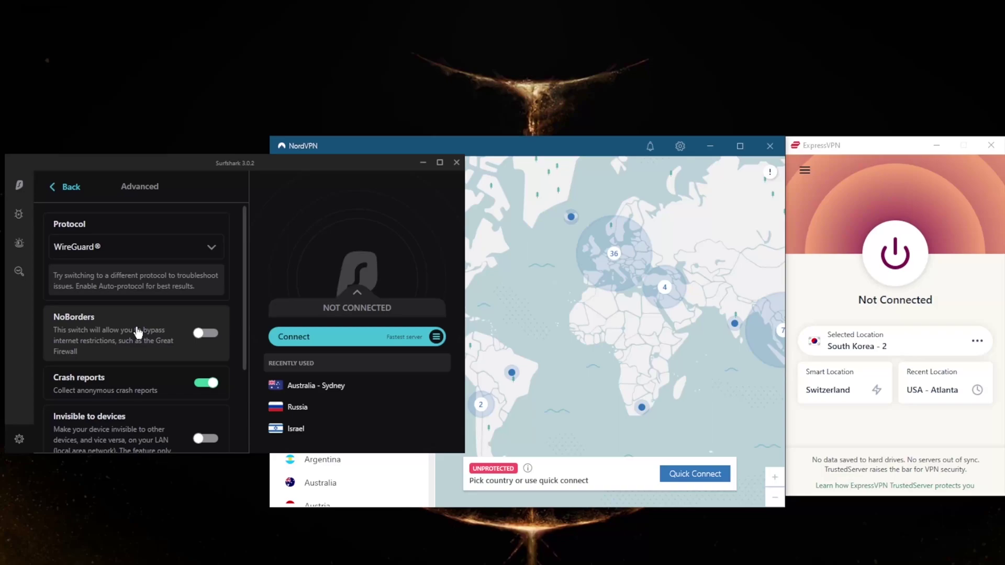
left_click(20, 186)
left_click(103, 219)
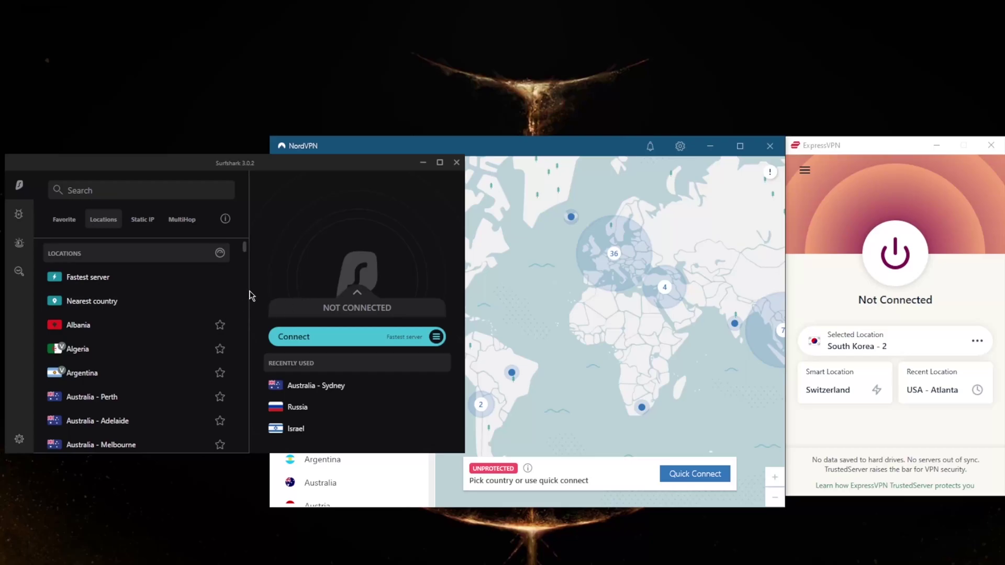
Review ExpressVPN's Advanced and General option tabs from the main menu, then confirm with OK.
left_click(804, 170)
left_click(831, 228)
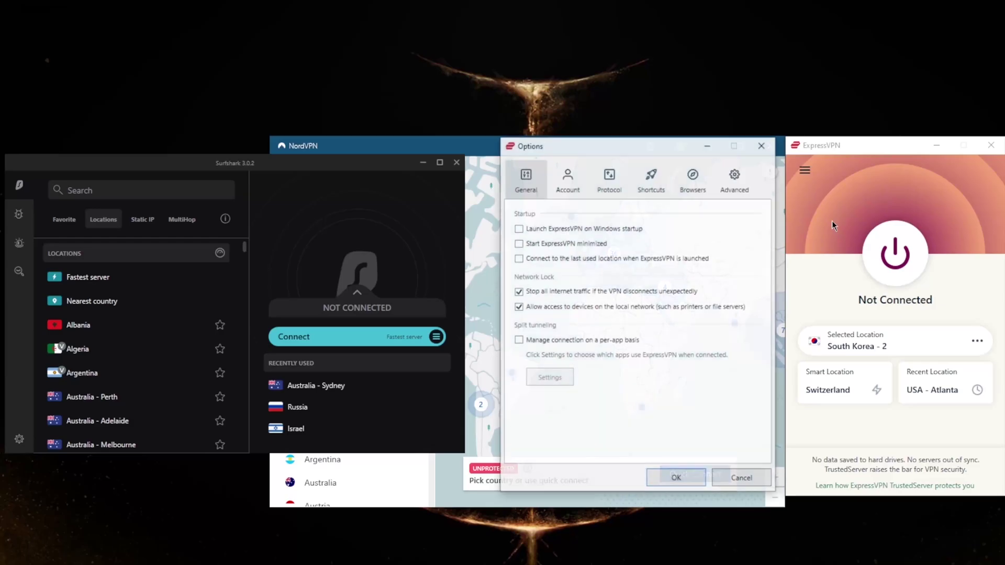
left_click(731, 179)
left_click(525, 179)
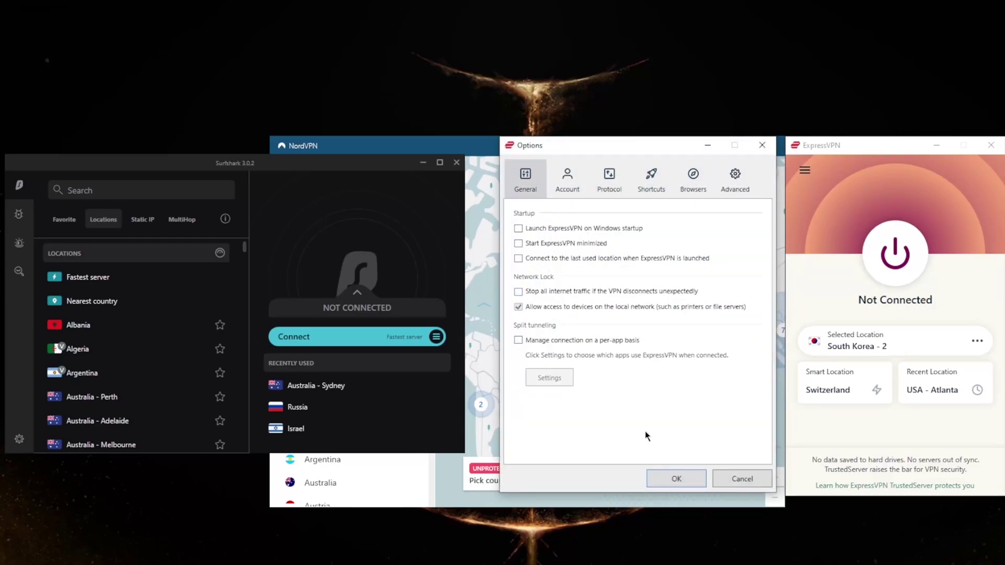
left_click(676, 478)
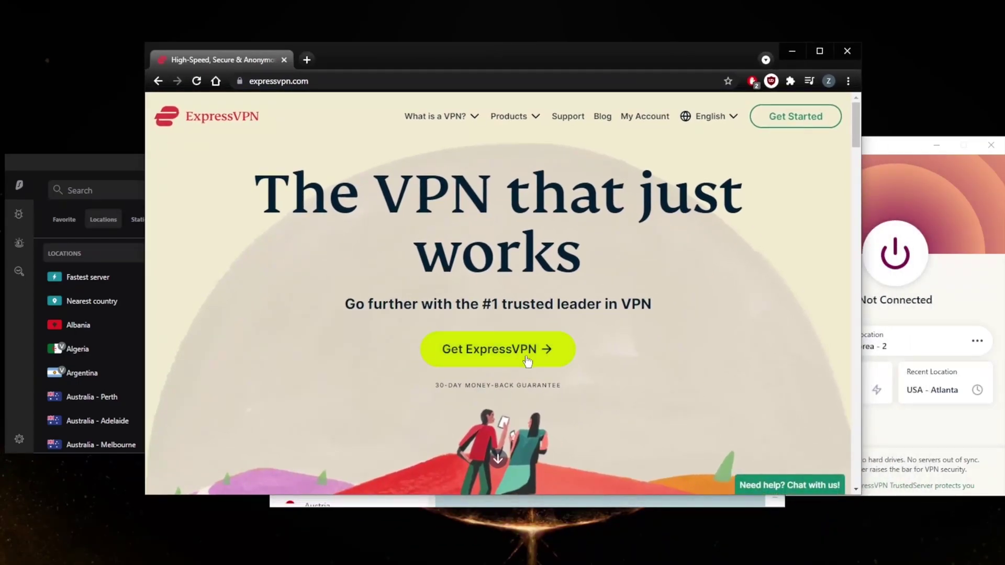
Open the Get ExpressVPN order page and compare the 1, 6 and 15 Month plans, ending on 1 Month.
left_click(527, 360)
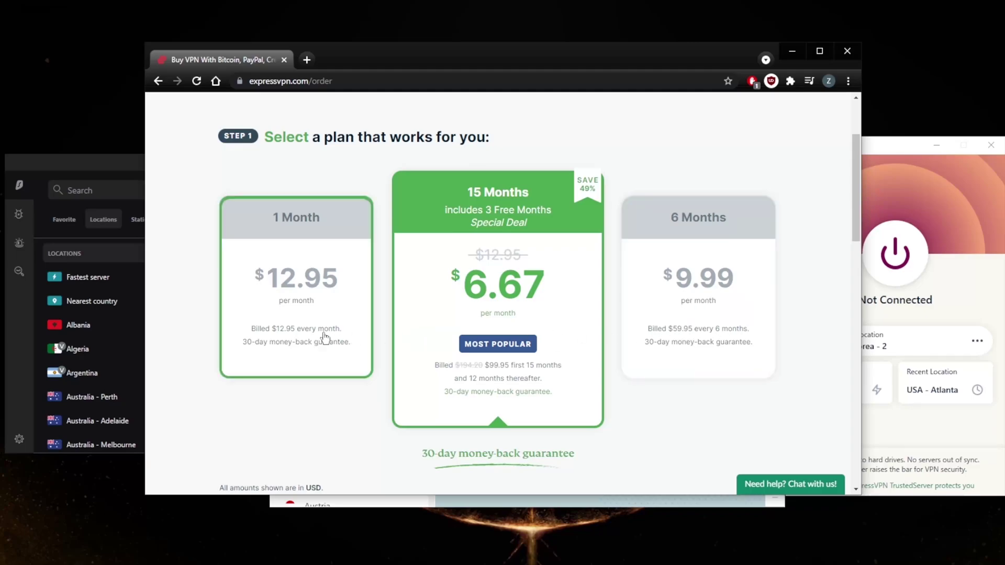
left_click(268, 356)
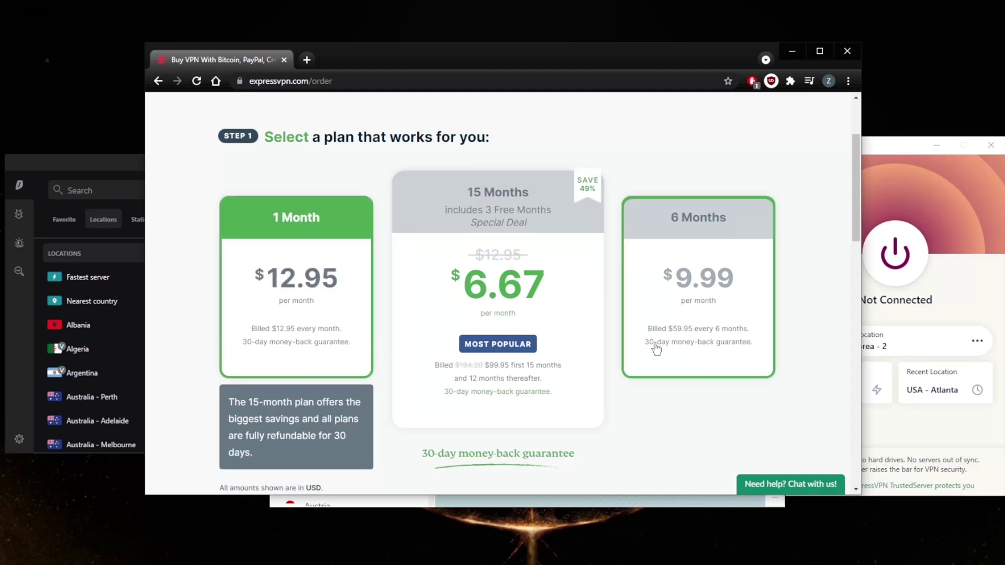
left_click(716, 351)
left_click(493, 355)
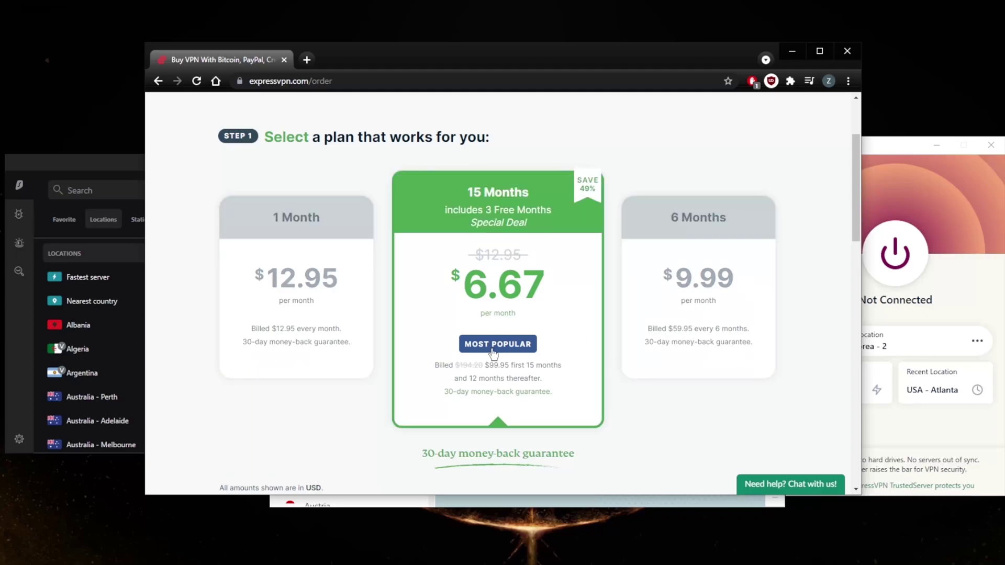
left_click(322, 354)
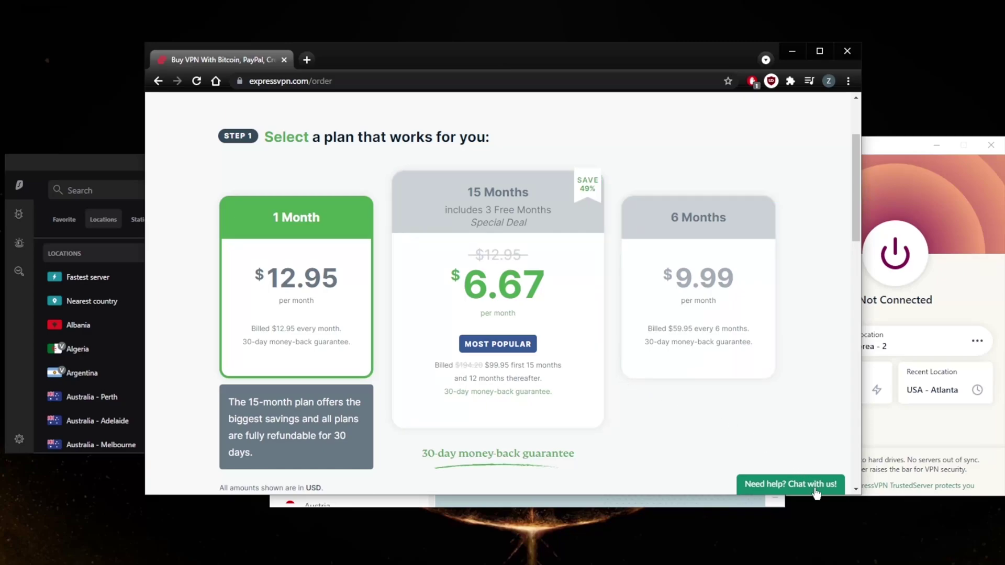
Start a live chat from the 'Need help? Chat with us!' button on the order page.
left_click(815, 486)
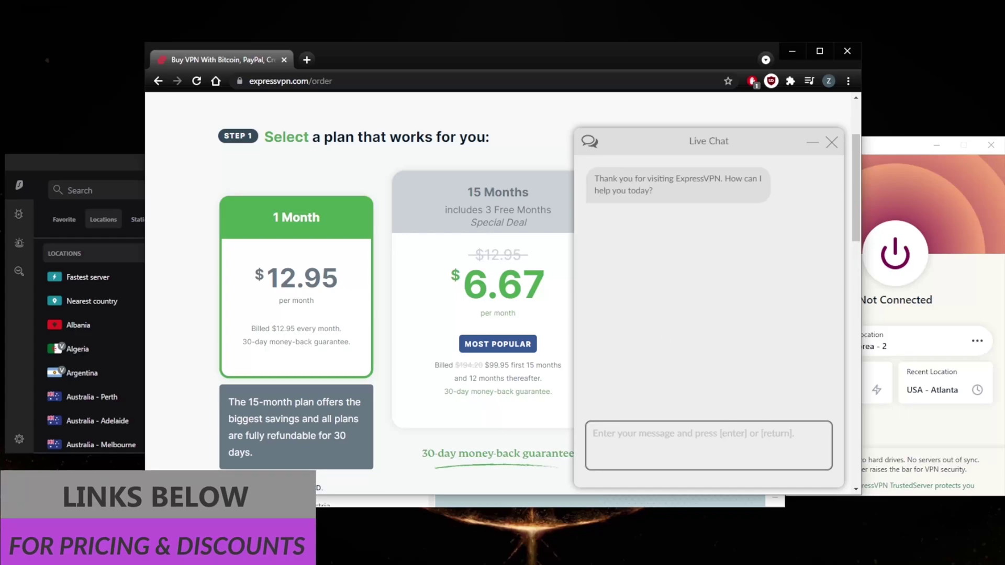
Switch from Chrome back to the VPN app windows with Alt+Tab.
key("alt+Tab")
key("alt+Tab")
key("alt+Tab")
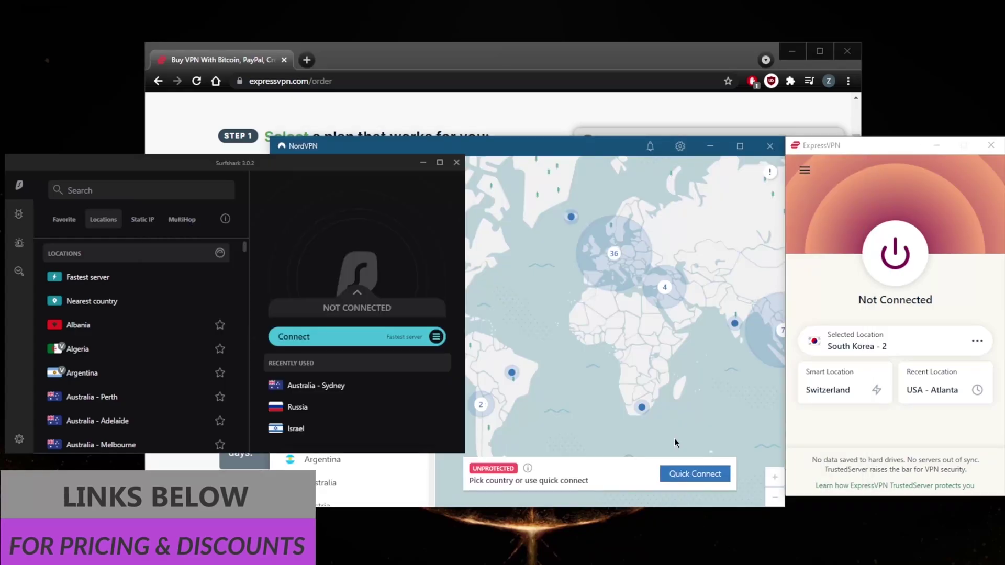